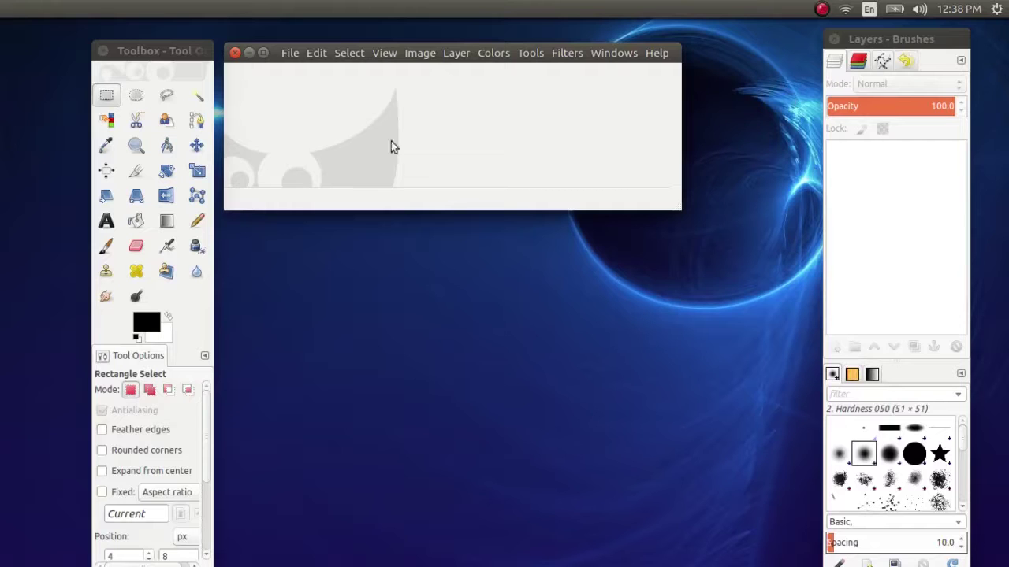
Rearrange the floating toolbox, image and layers windows, and combine them in single-window mode.
{"action": "left_click_drag", "start_coordinate": [386, 52], "coordinate": [408, 77]}
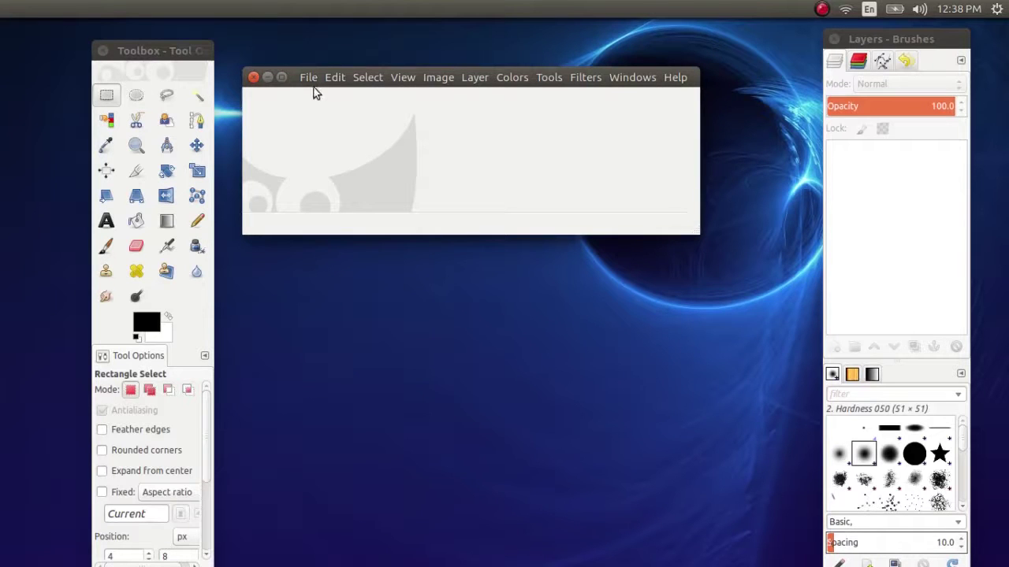
{"action": "left_click_drag", "start_coordinate": [368, 77], "coordinate": [337, 67]}
{"action": "mouse_move", "coordinate": [160, 51]}
{"action": "left_mouse_down"}
{"action": "mouse_move", "coordinate": [166, 61]}
{"action": "mouse_move", "coordinate": [156, 67]}
{"action": "left_mouse_up"}
{"action": "left_click_drag", "start_coordinate": [850, 38], "coordinate": [846, 44]}
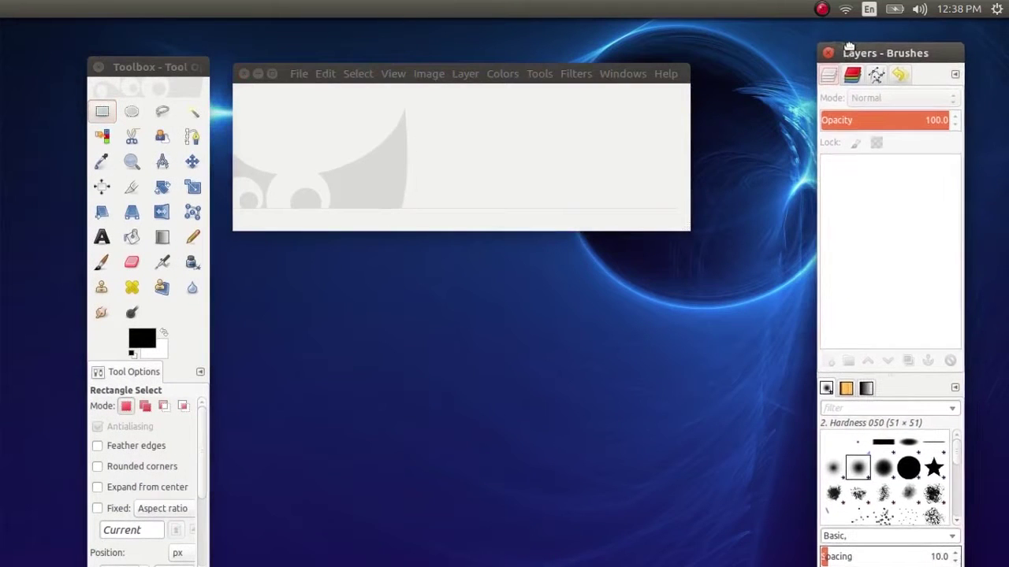
{"action": "left_click", "coordinate": [608, 77]}
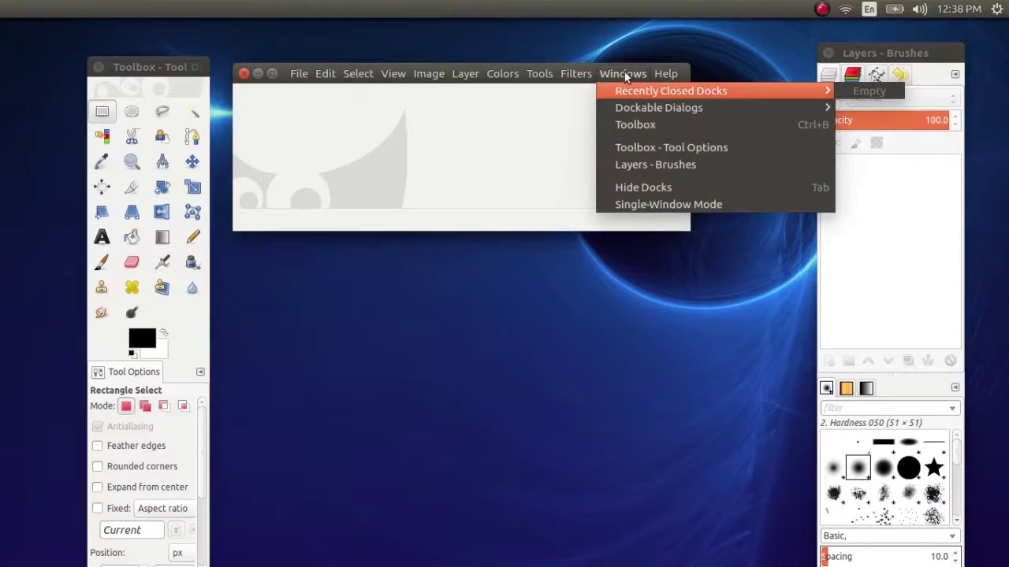
{"action": "left_click", "coordinate": [644, 207]}
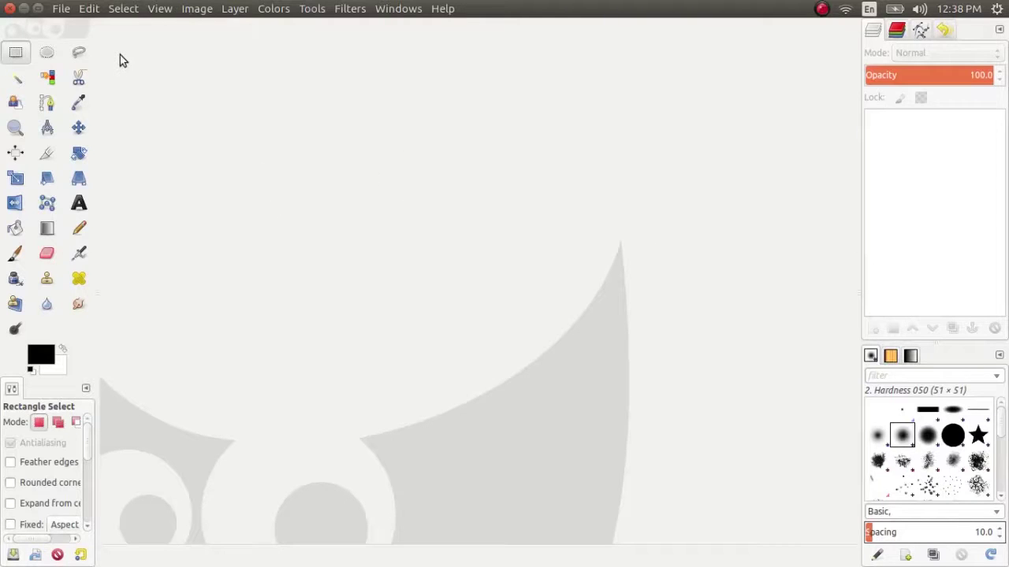
Switch to the file manager and browse to the images on the 16 GB Volume.
{"action": "left_click", "coordinate": [60, 11]}
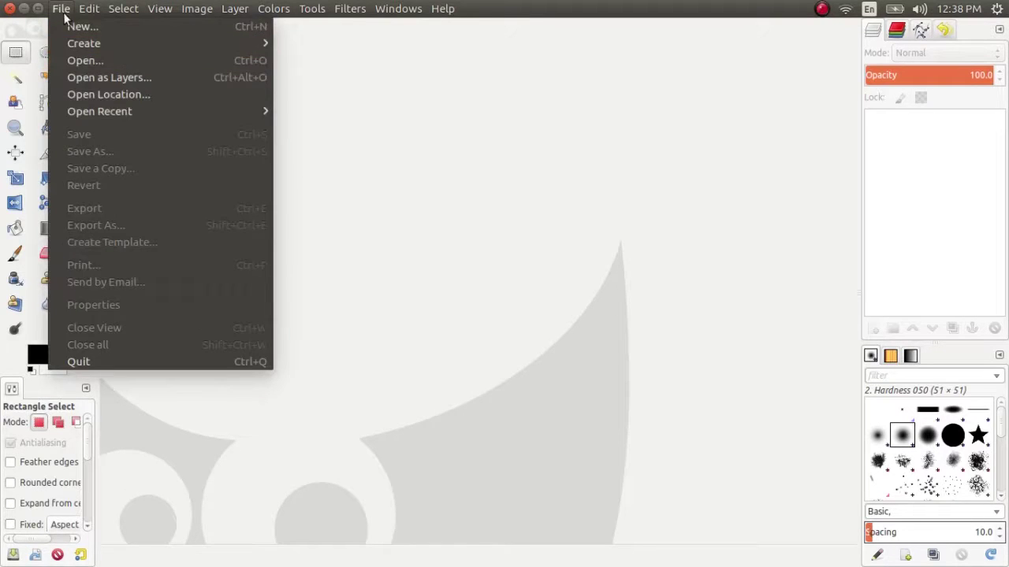
{"action": "left_click", "coordinate": [61, 12]}
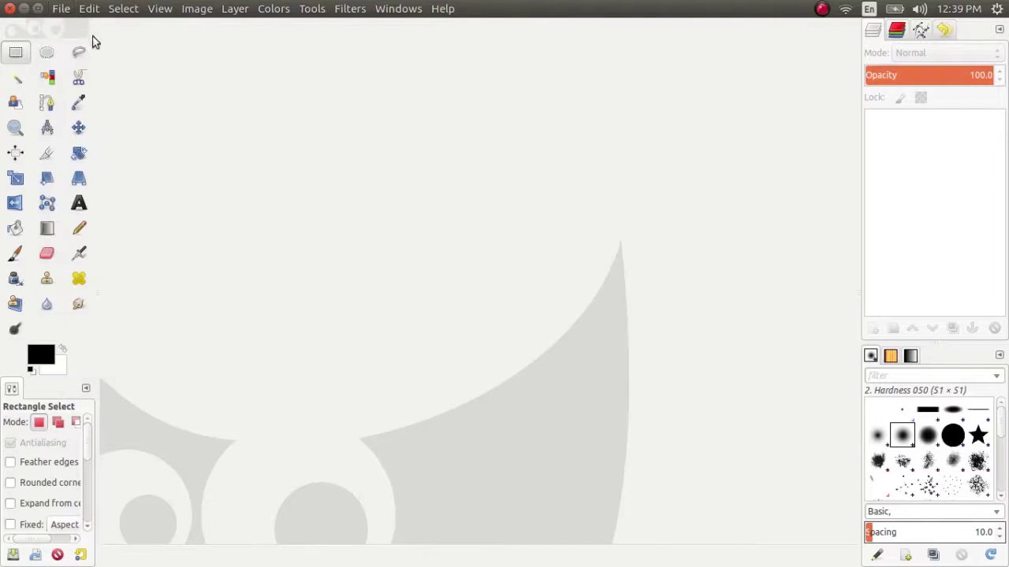
{"action": "mouse_move", "coordinate": [2, 193]}
{"action": "left_click", "coordinate": [14, 57]}
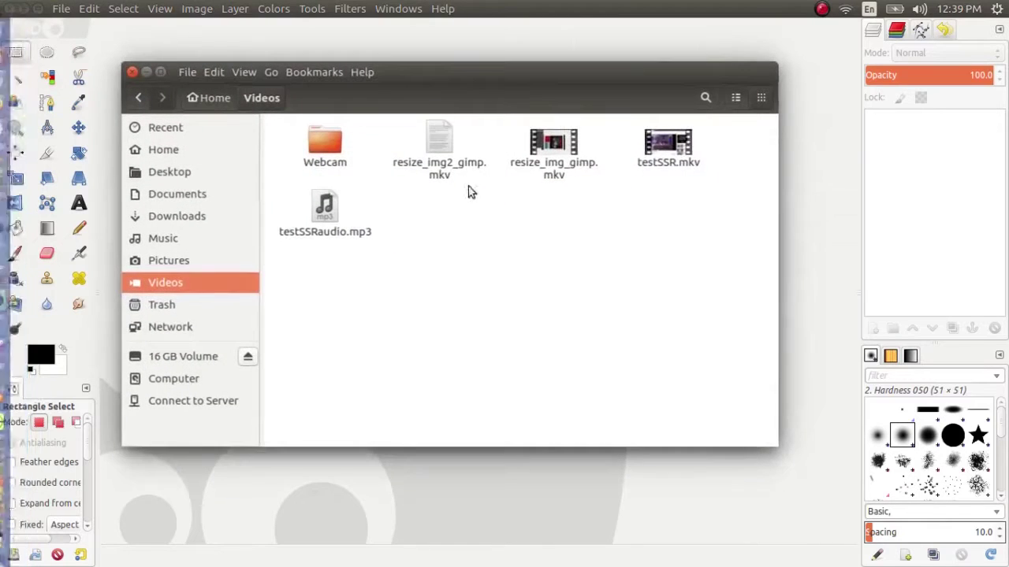
{"action": "left_click_drag", "start_coordinate": [462, 75], "coordinate": [498, 75]}
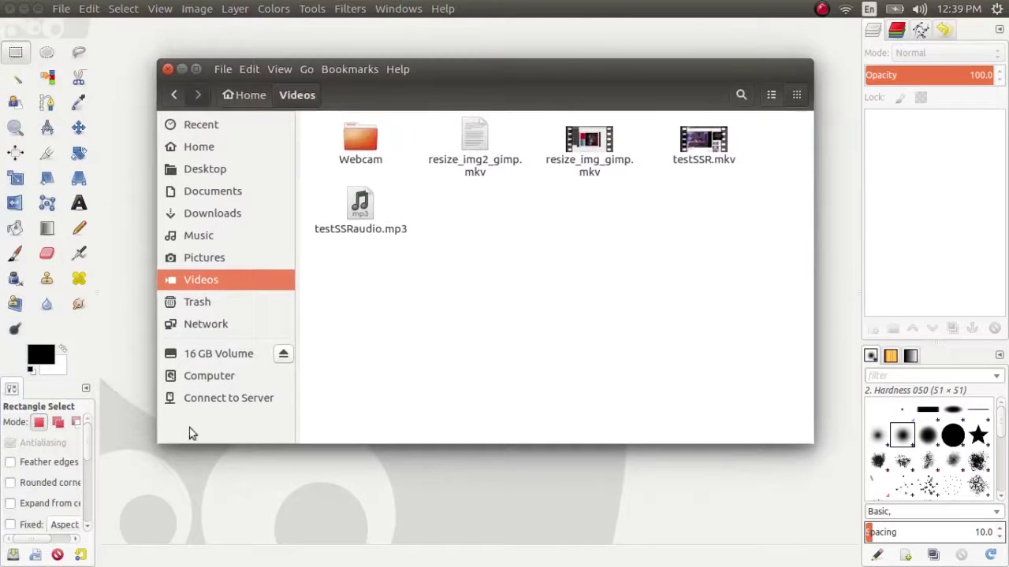
{"action": "left_click", "coordinate": [218, 354]}
{"action": "scroll", "coordinate": [404, 370], "scroll_direction": "down", "scroll_amount": 3}
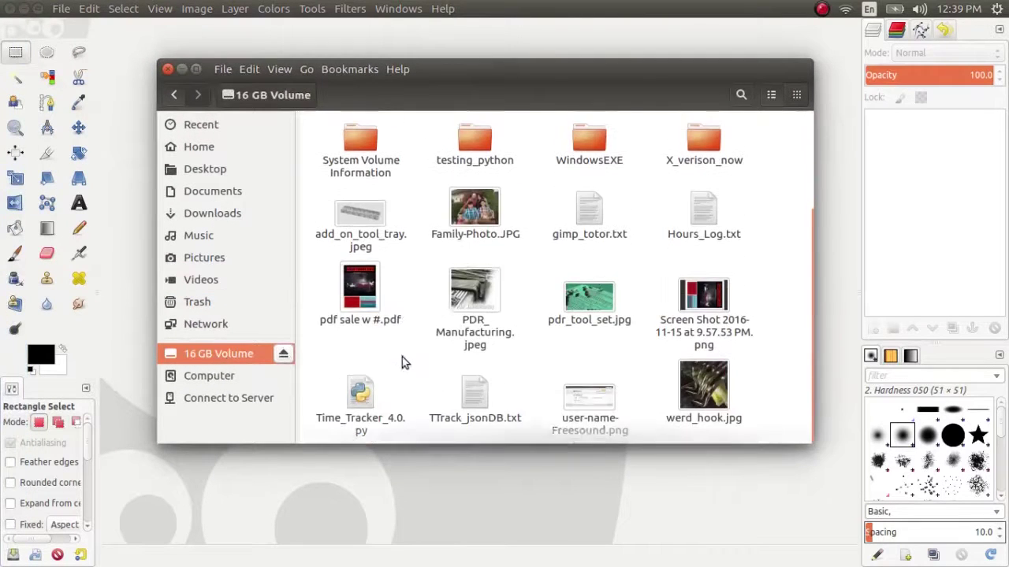
Load 'Screen Shot 2016-11-15 at 9.57.53 PM.png' into GIMP and convert it to the sRGB working space.
{"action": "left_click_drag", "start_coordinate": [508, 71], "coordinate": [729, 85]}
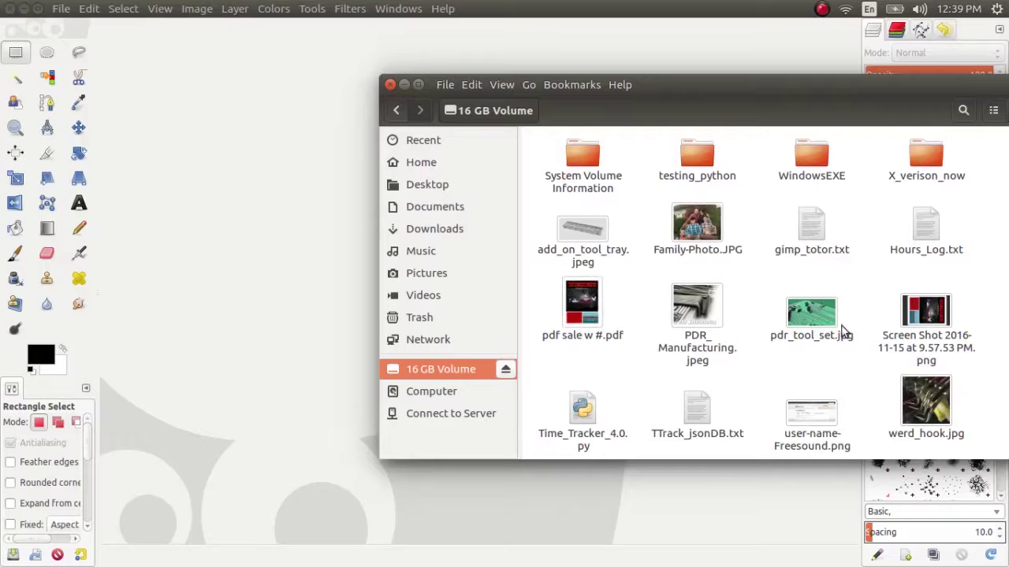
{"action": "left_click", "coordinate": [933, 327]}
{"action": "left_click_drag", "start_coordinate": [933, 327], "coordinate": [259, 221]}
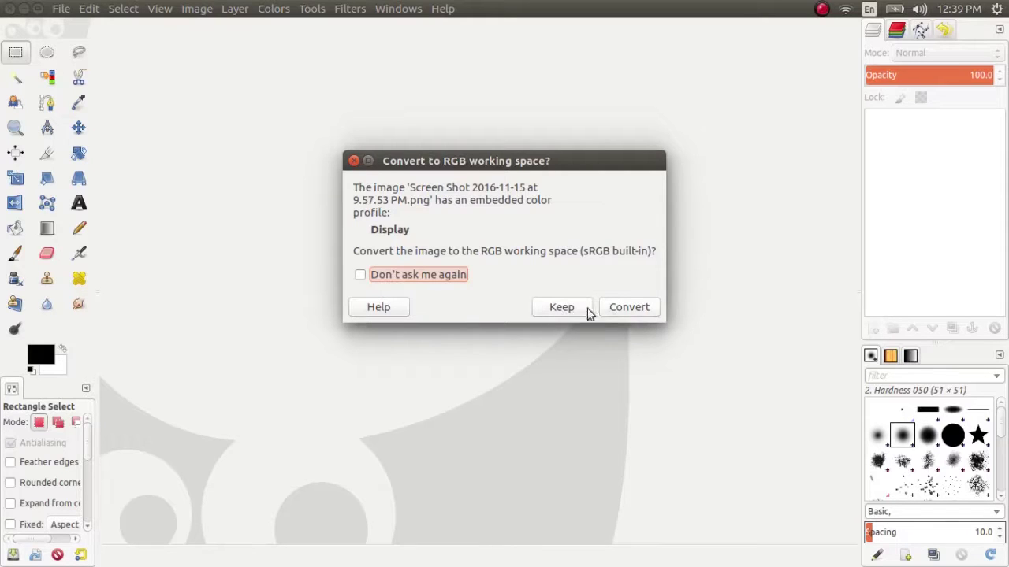
{"action": "left_click", "coordinate": [619, 310]}
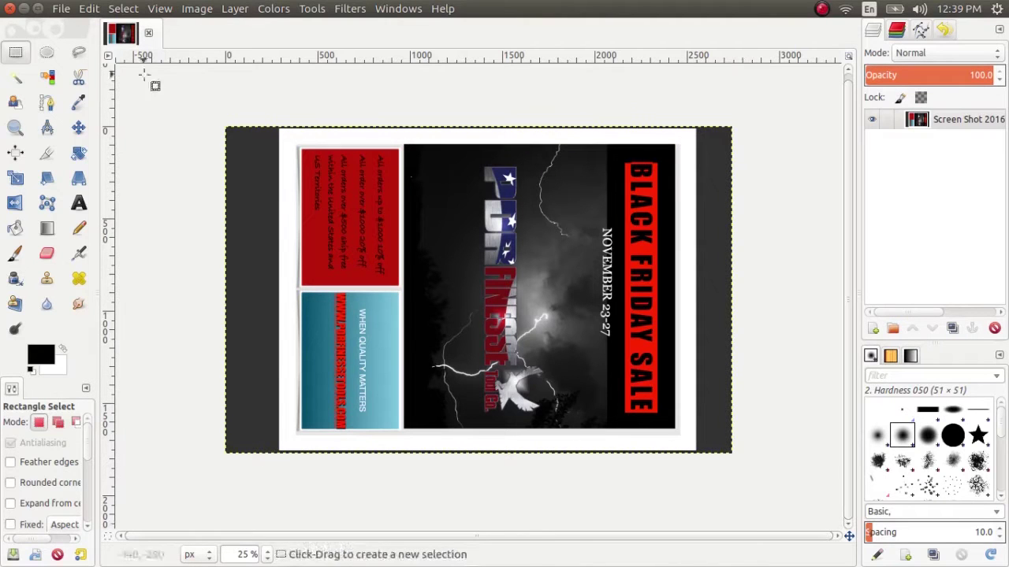
Rotate the whole image 90° counter-clockwise.
{"action": "left_click", "coordinate": [194, 11]}
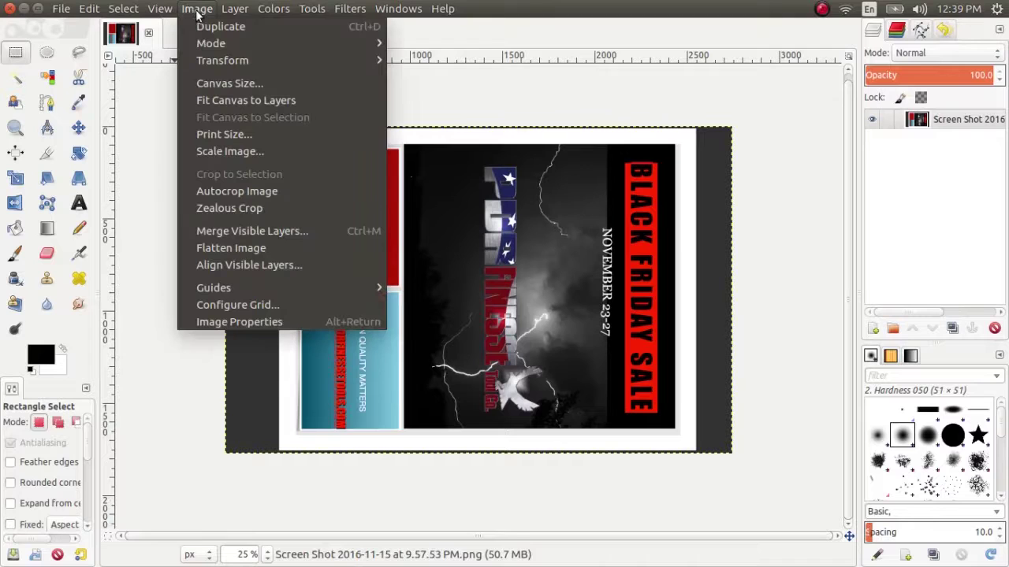
{"action": "mouse_move", "coordinate": [298, 66]}
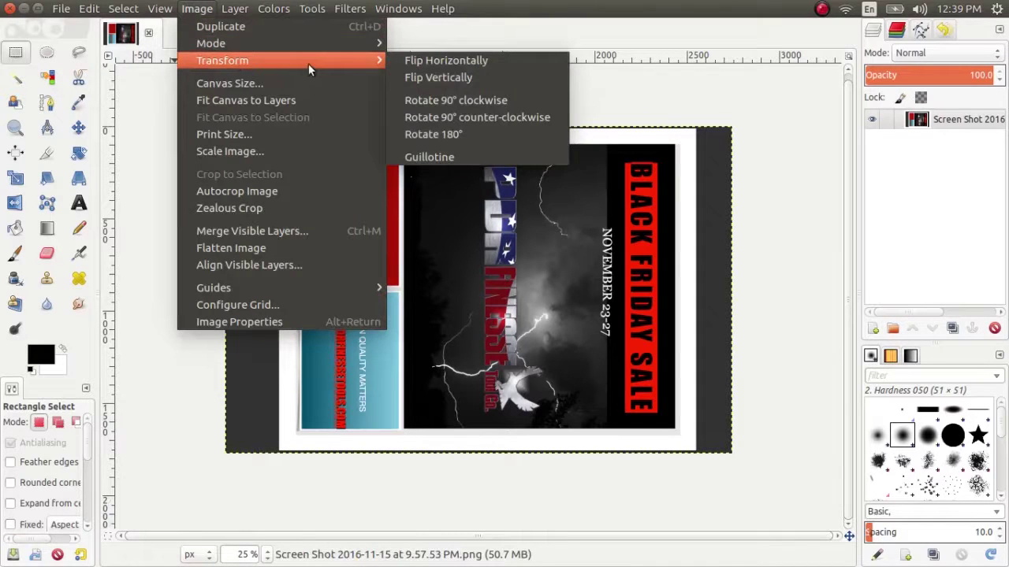
{"action": "left_click", "coordinate": [454, 119]}
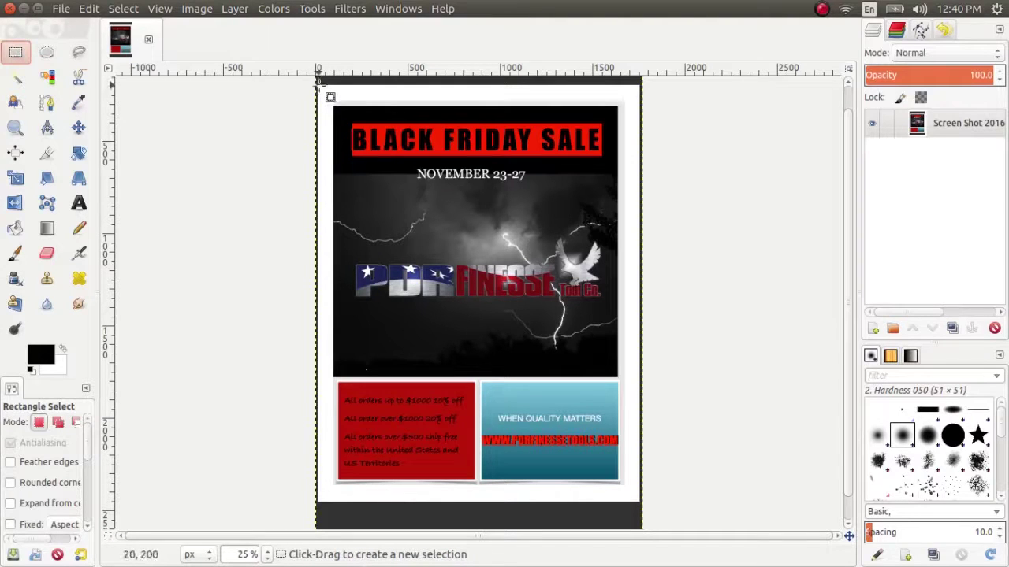
{"action": "left_click_drag", "start_coordinate": [318, 87], "coordinate": [640, 503]}
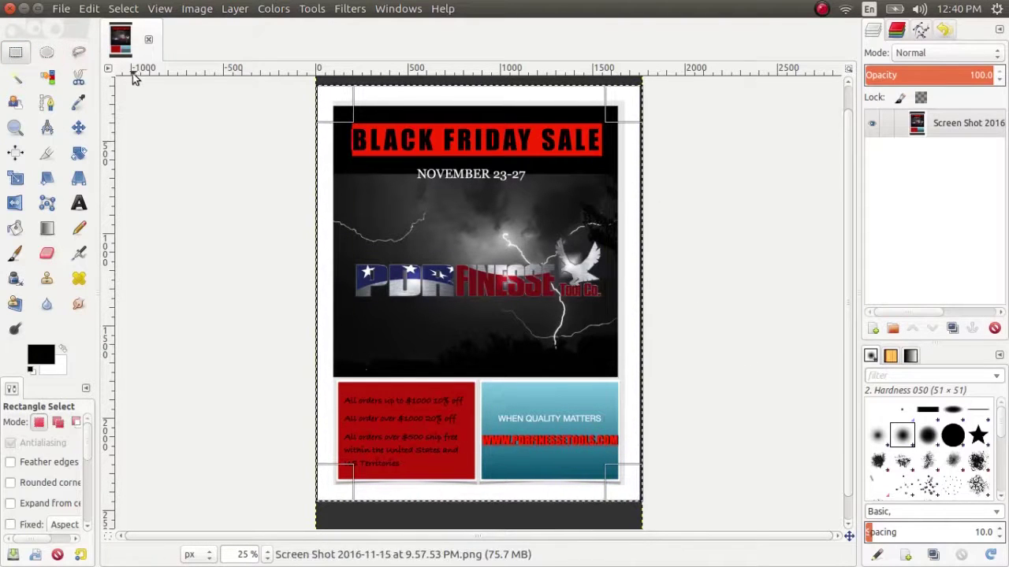
{"action": "left_click", "coordinate": [93, 9]}
{"action": "left_click", "coordinate": [103, 33]}
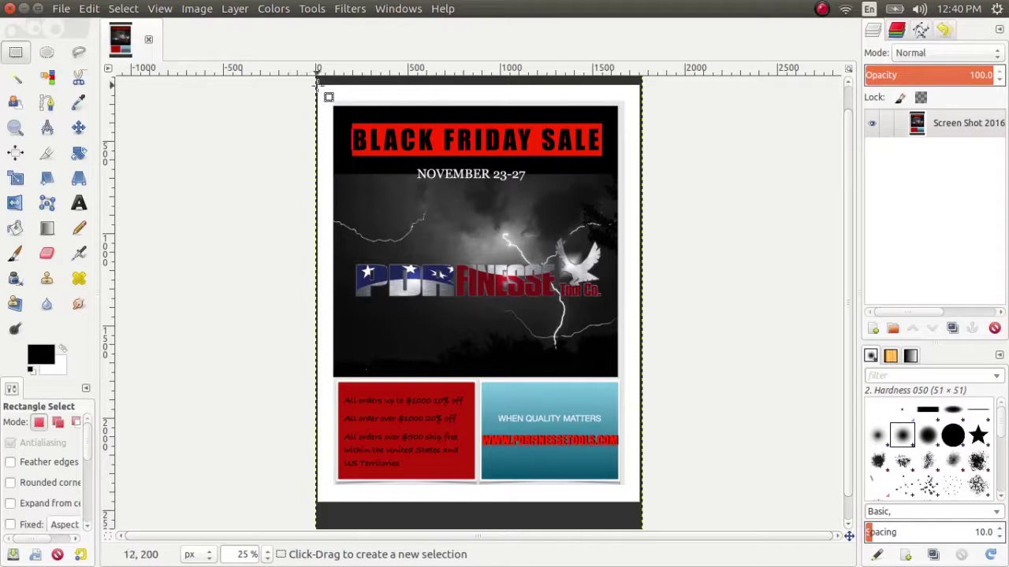
Select the white flyer page without the dark bands at its ends, fit the selection edges, and crop the image to it.
{"action": "left_click_drag", "start_coordinate": [318, 82], "coordinate": [642, 502]}
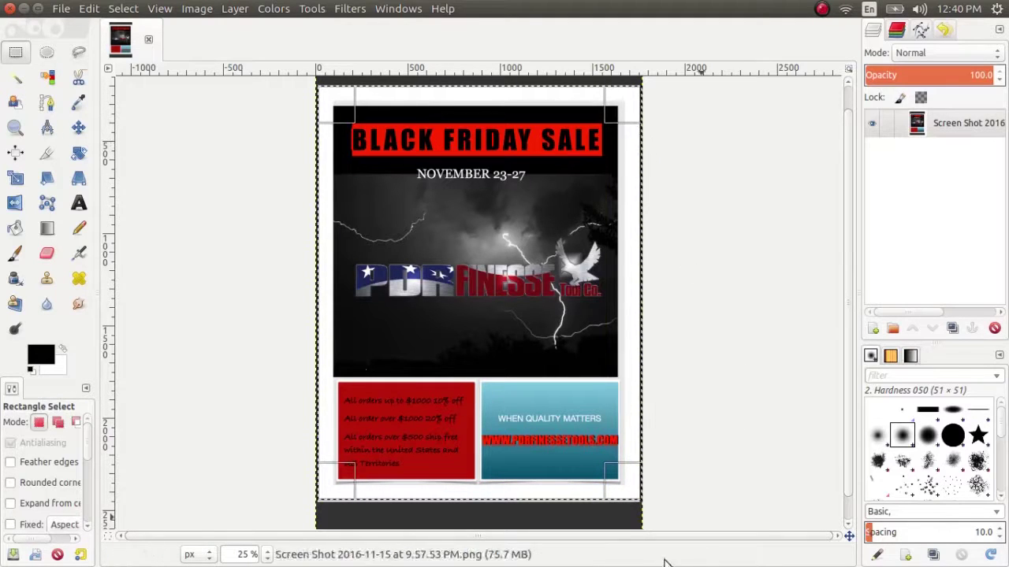
{"action": "left_click_drag", "start_coordinate": [619, 483], "coordinate": [676, 484]}
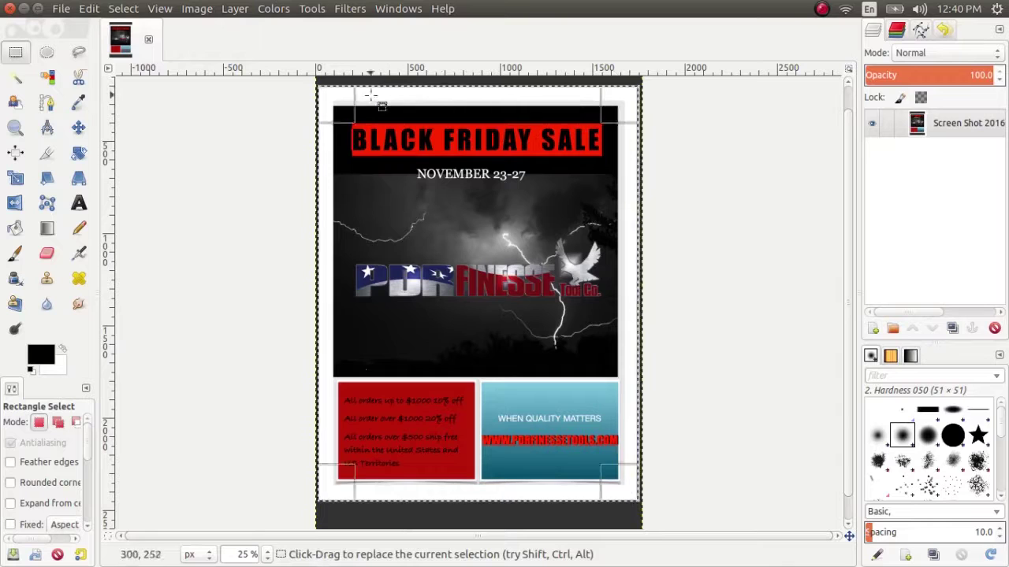
{"action": "left_click_drag", "start_coordinate": [610, 106], "coordinate": [613, 107]}
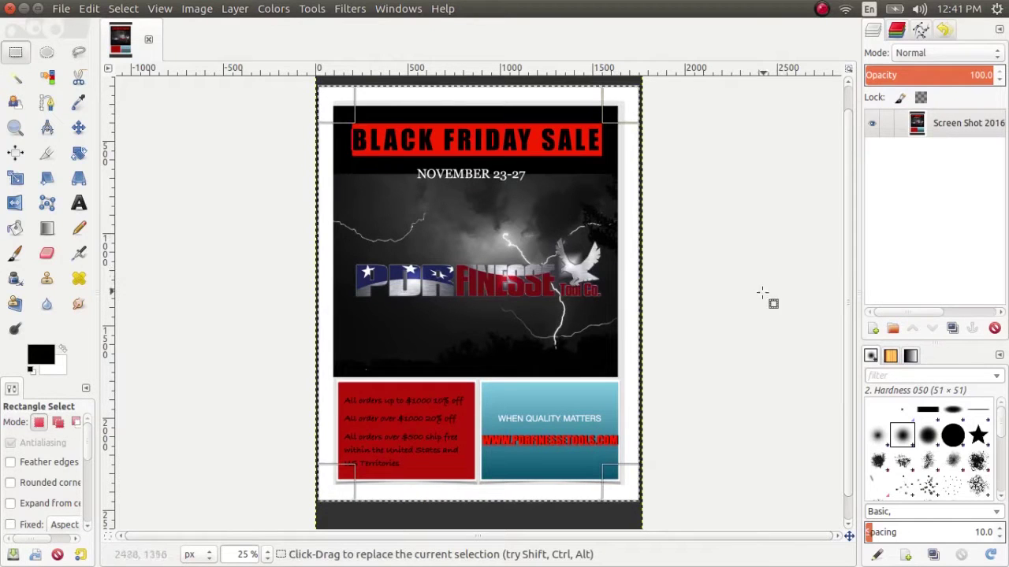
{"action": "left_click", "coordinate": [196, 9]}
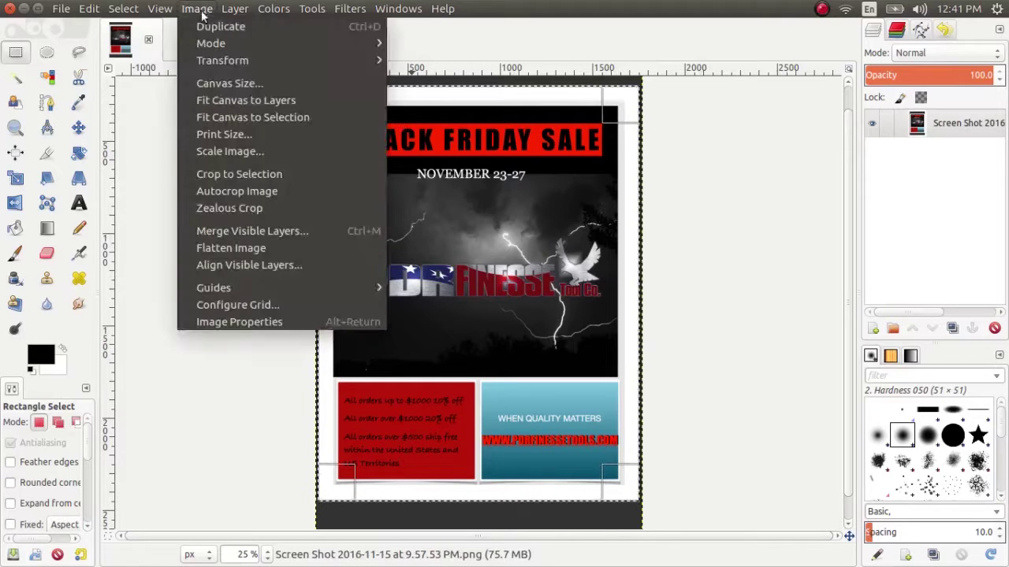
{"action": "left_click", "coordinate": [241, 173]}
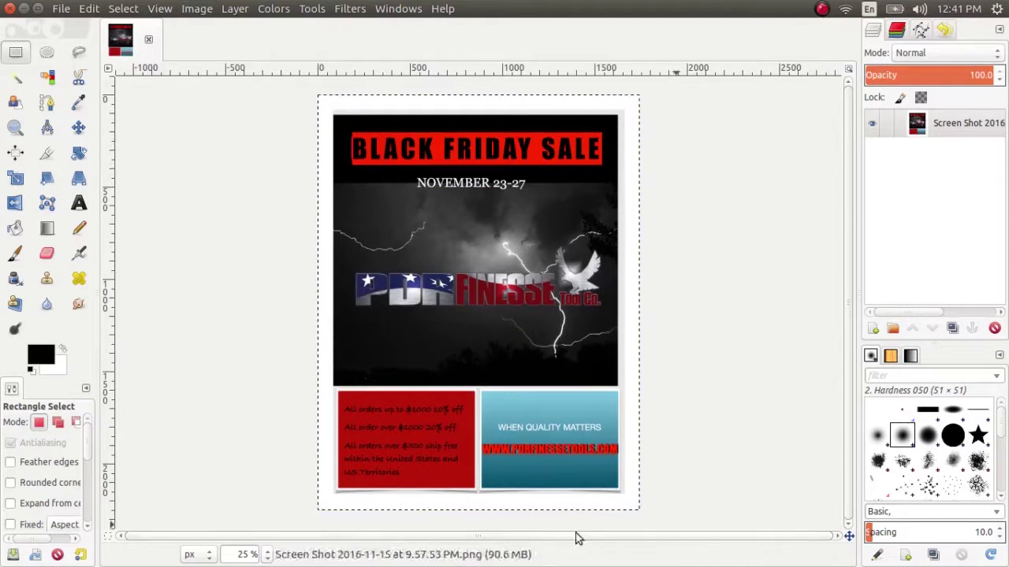
Enter a width of 570 px for scaling the image, with the height following proportionally.
{"action": "left_click", "coordinate": [197, 9]}
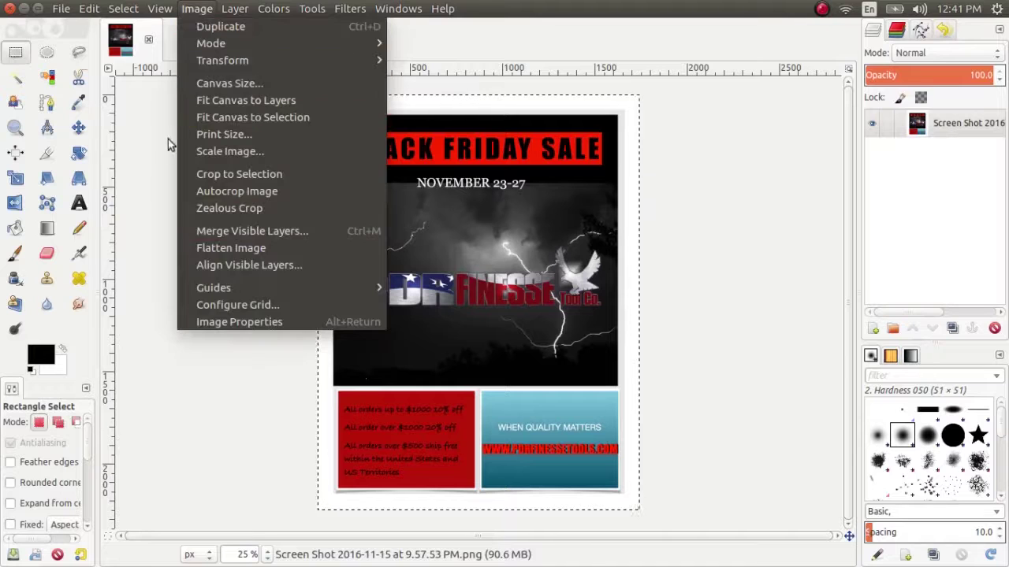
{"action": "left_click", "coordinate": [198, 9]}
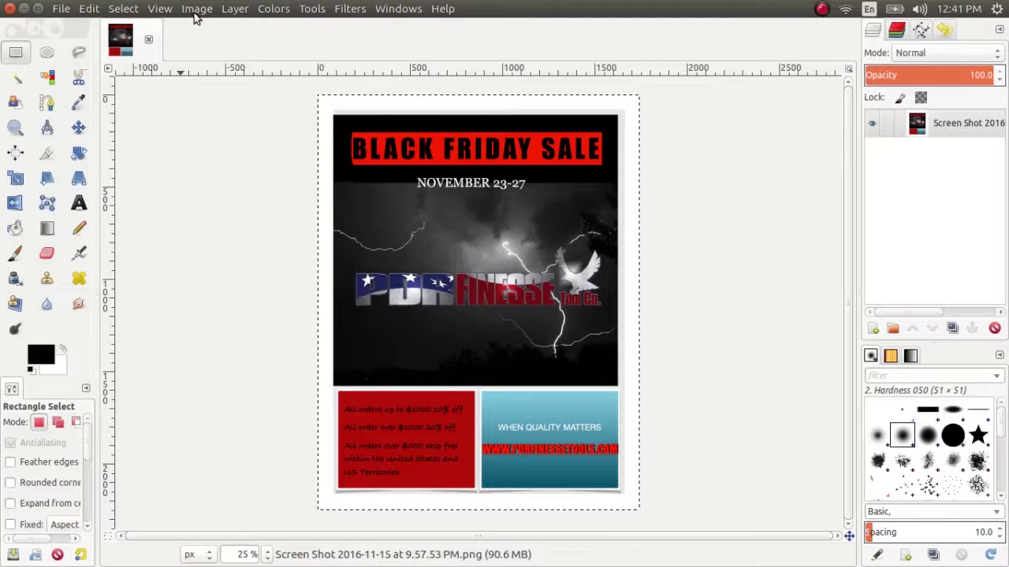
{"action": "left_click", "coordinate": [196, 14]}
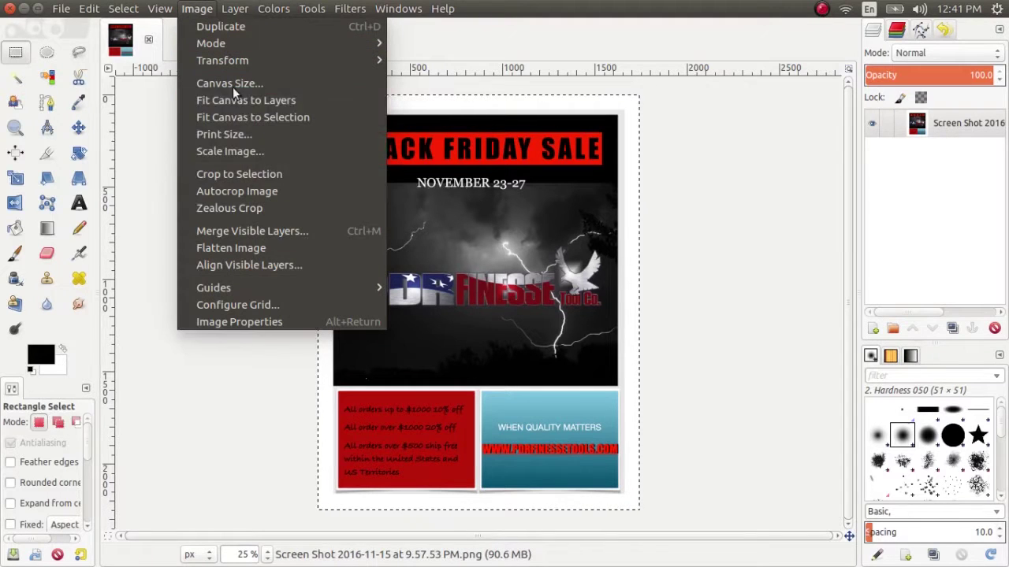
{"action": "left_click", "coordinate": [234, 152]}
{"action": "left_click_drag", "start_coordinate": [471, 177], "coordinate": [241, 67]}
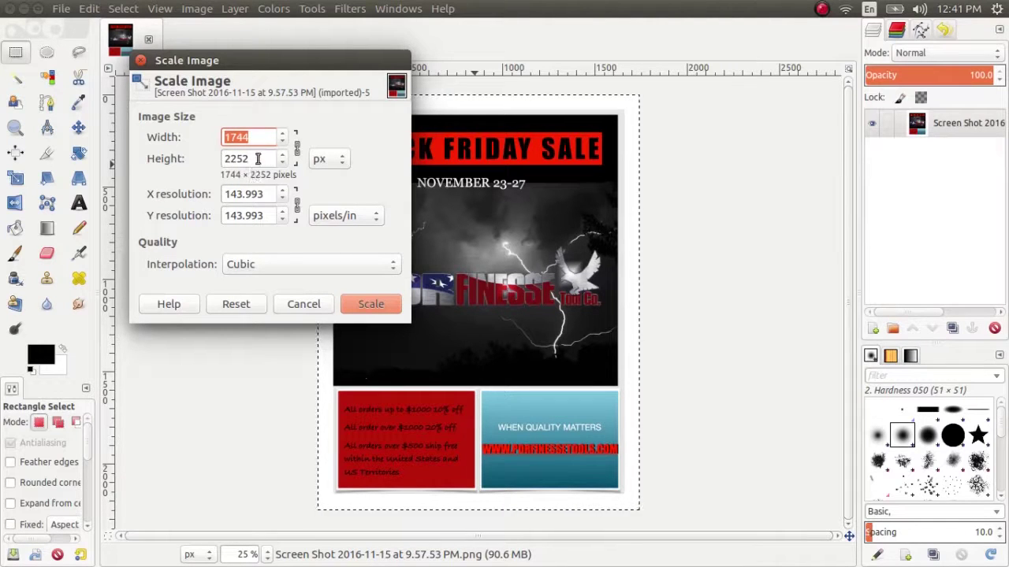
{"action": "key", "text": "BackSpace"}
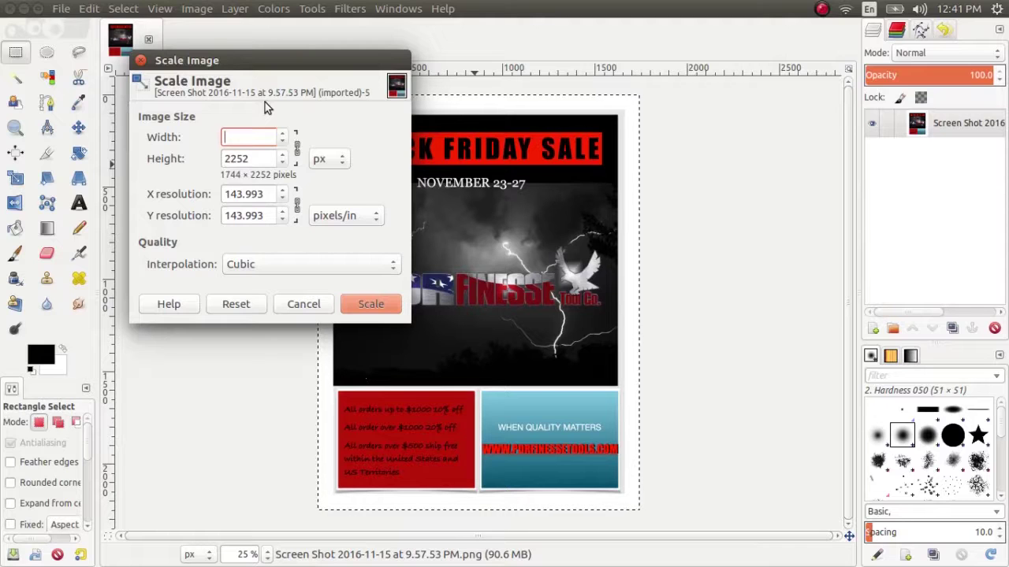
{"action": "type", "text": "55"}
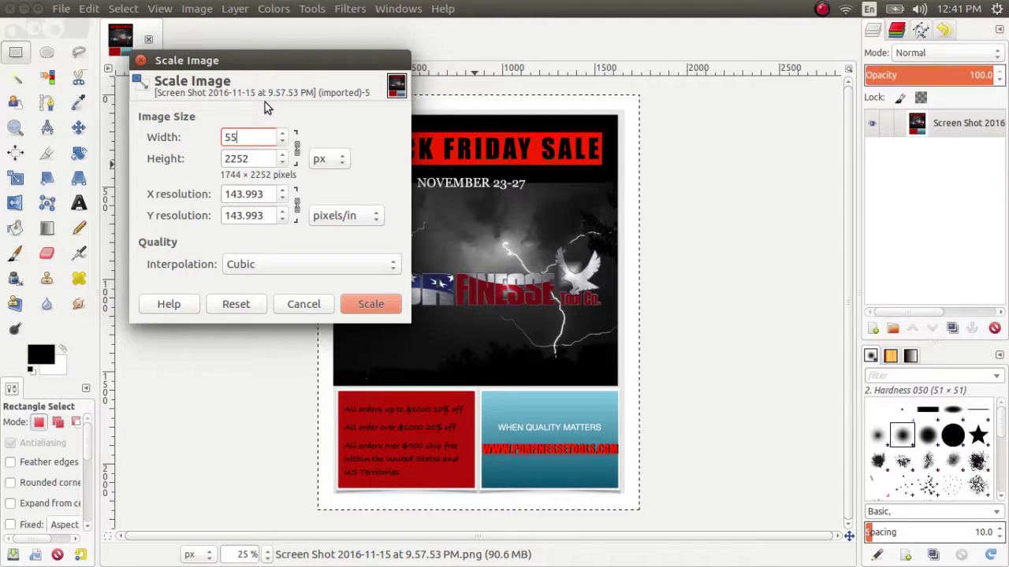
{"action": "key", "text": "BackSpace"}
{"action": "type", "text": "70"}
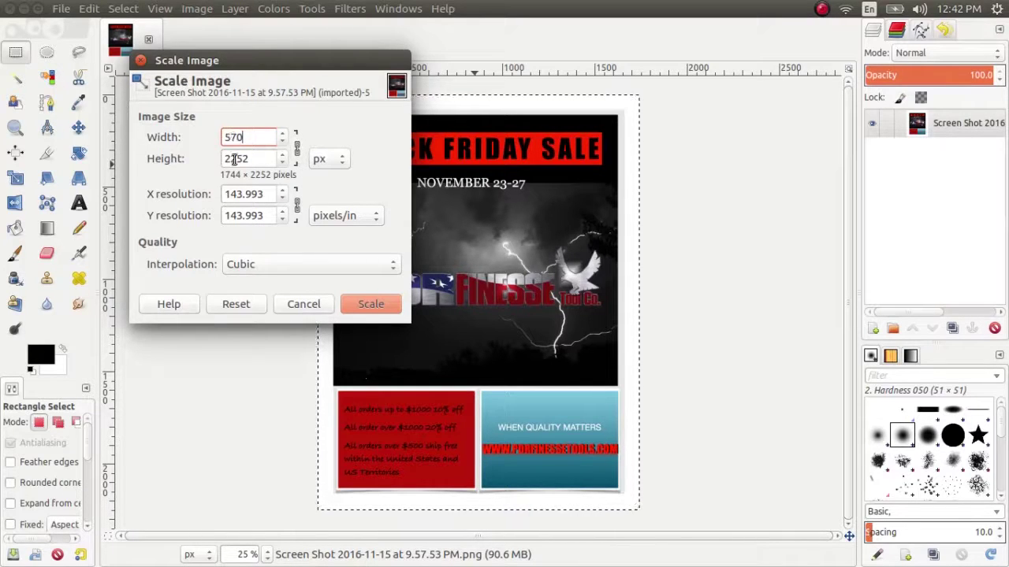
{"action": "left_click", "coordinate": [297, 150]}
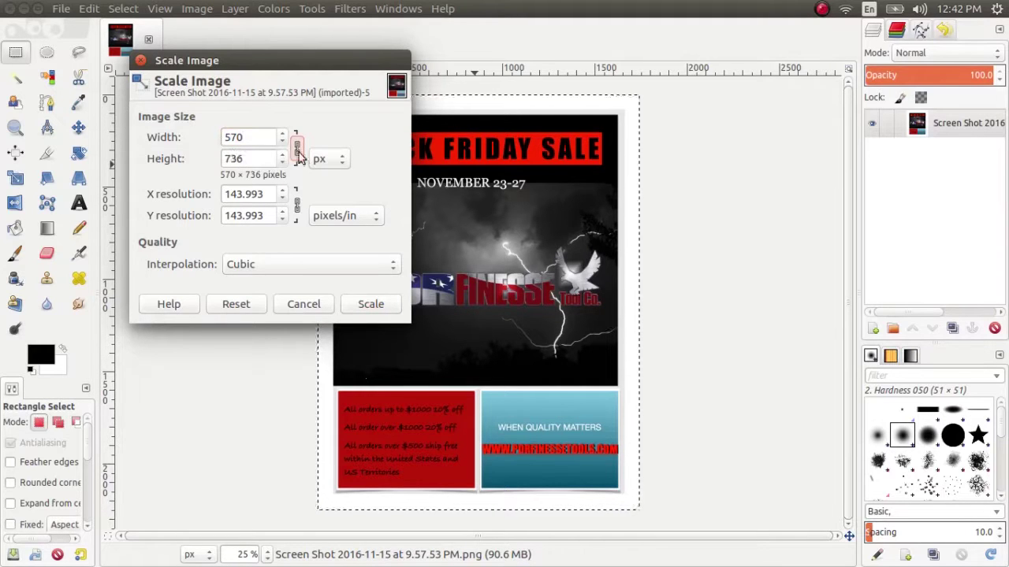
Try to set the scaled image's height to 570 px independently of the width.
{"action": "left_click", "coordinate": [252, 157]}
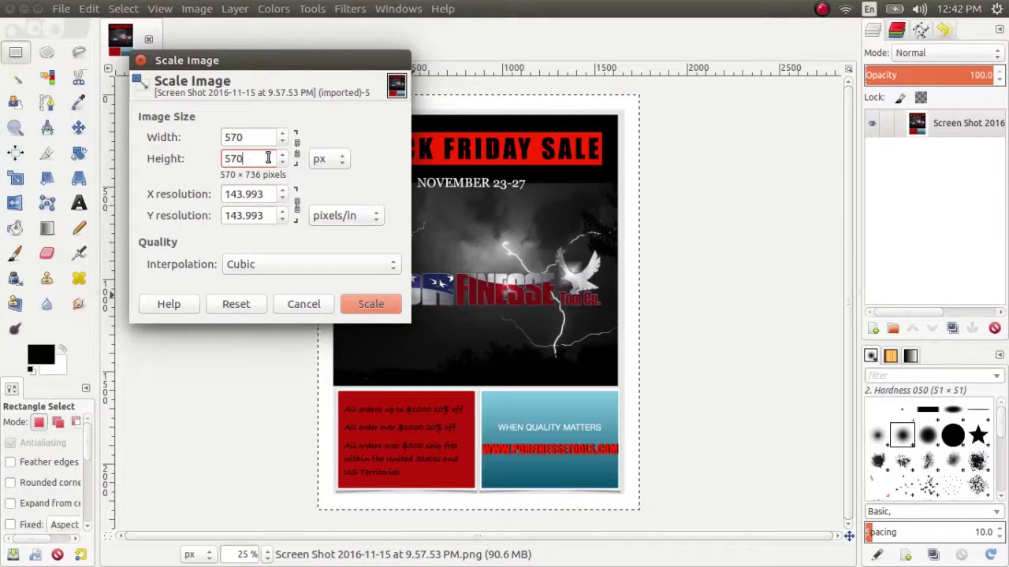
{"action": "key", "text": "BackSpace"}
{"action": "key", "text": "BackSpace"}
{"action": "key", "text": "BackSpace"}
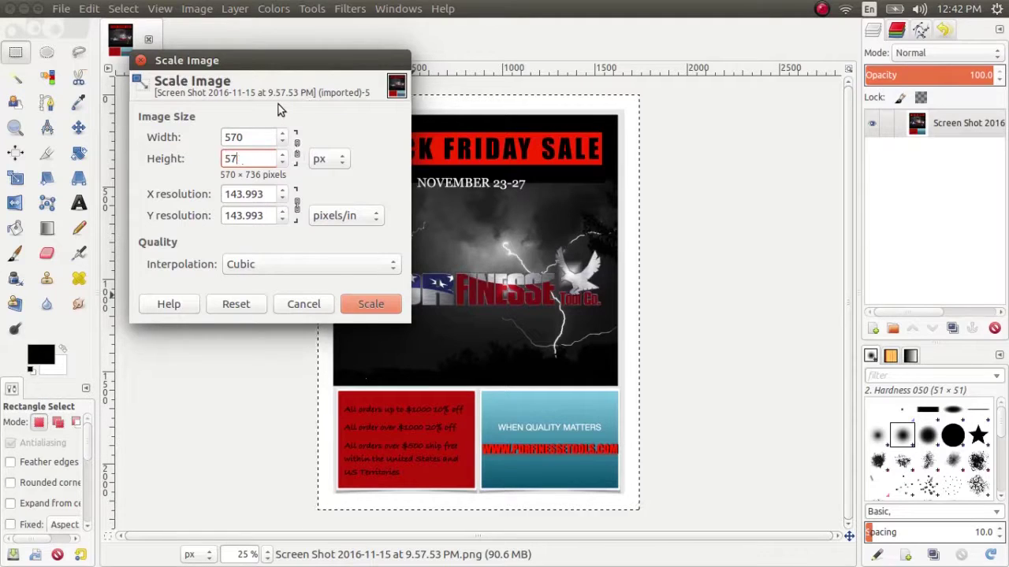
{"action": "left_click", "coordinate": [298, 151]}
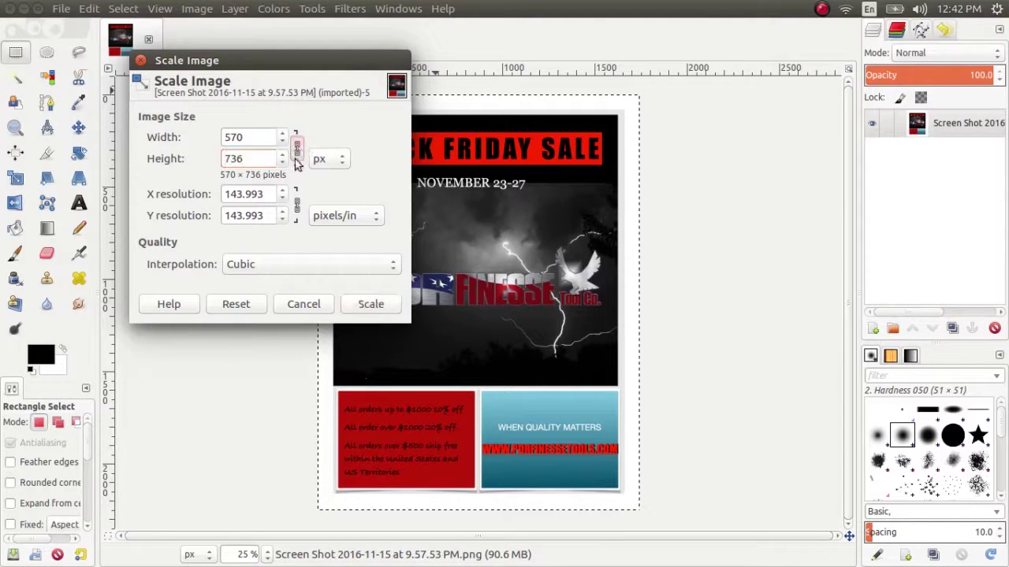
{"action": "left_click", "coordinate": [297, 150]}
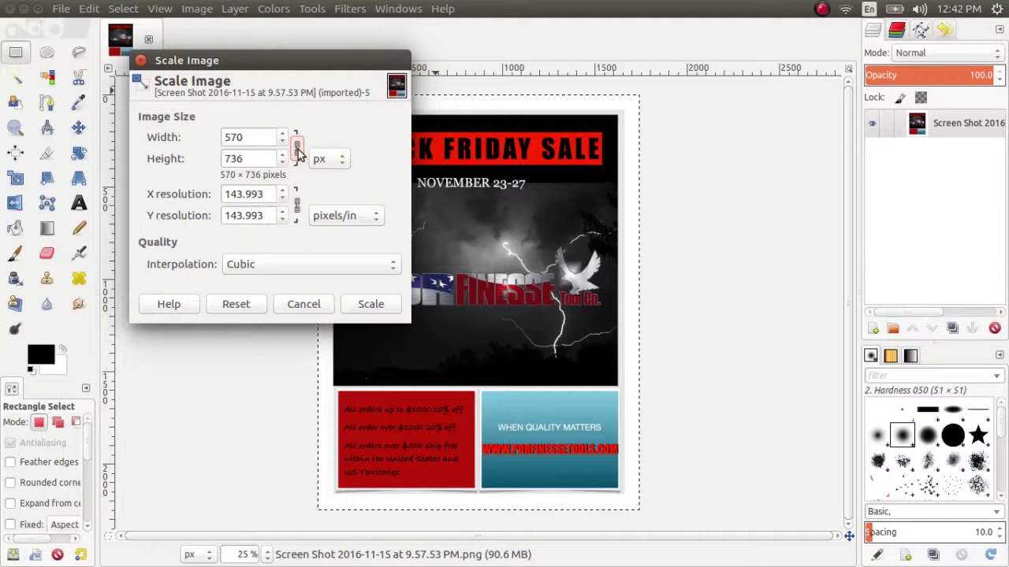
{"action": "left_click", "coordinate": [346, 166]}
{"action": "left_click", "coordinate": [342, 171]}
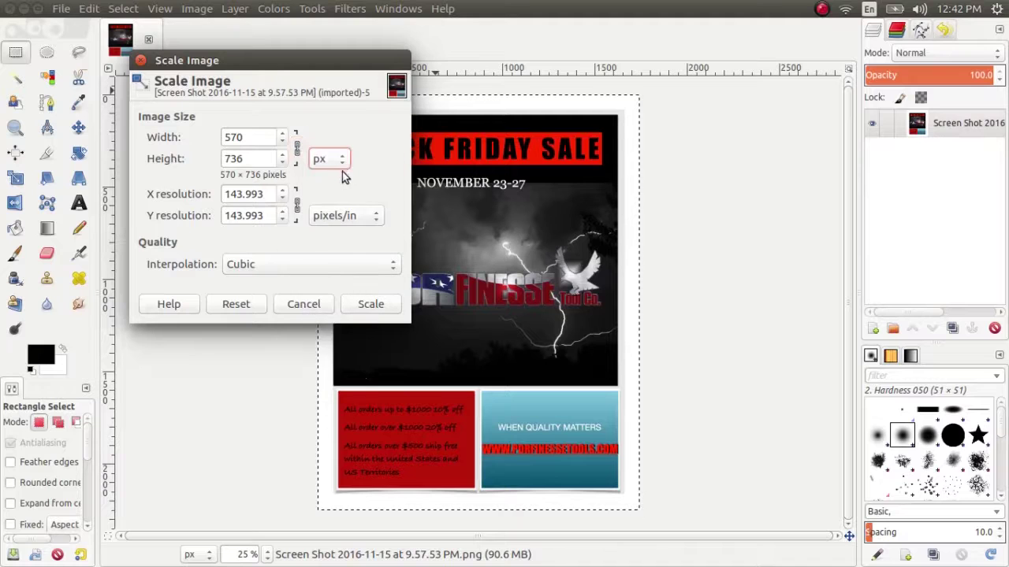
Keep pixels as the size unit and scale the flyer image to 570 × 736 px.
{"action": "left_click", "coordinate": [344, 166]}
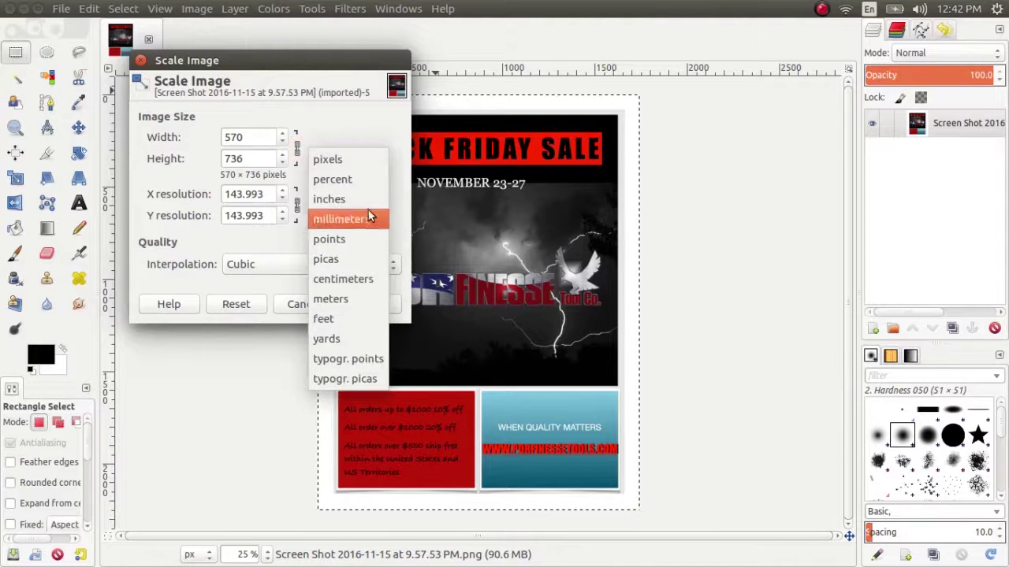
{"action": "left_click", "coordinate": [343, 161]}
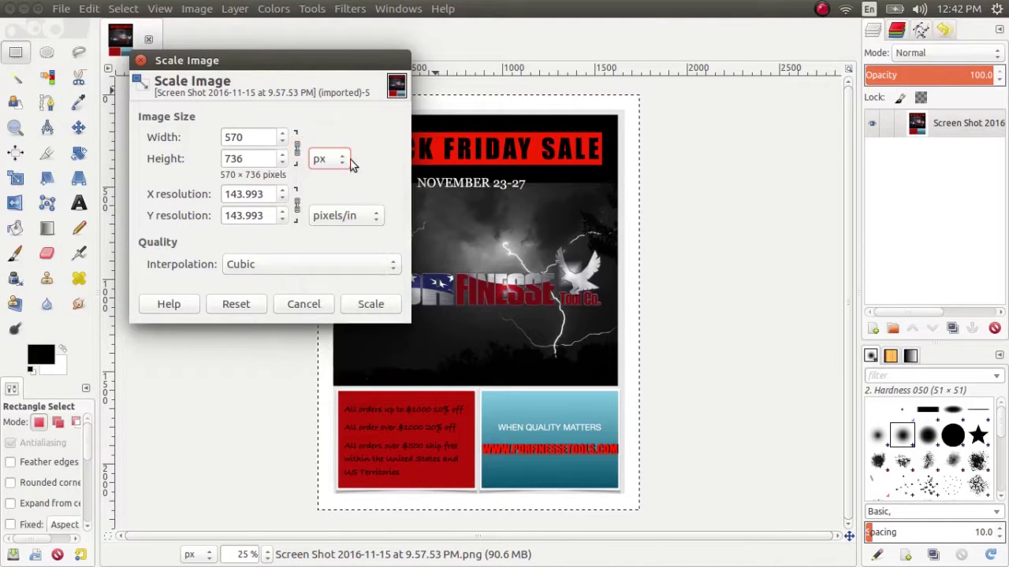
{"action": "left_click", "coordinate": [372, 305]}
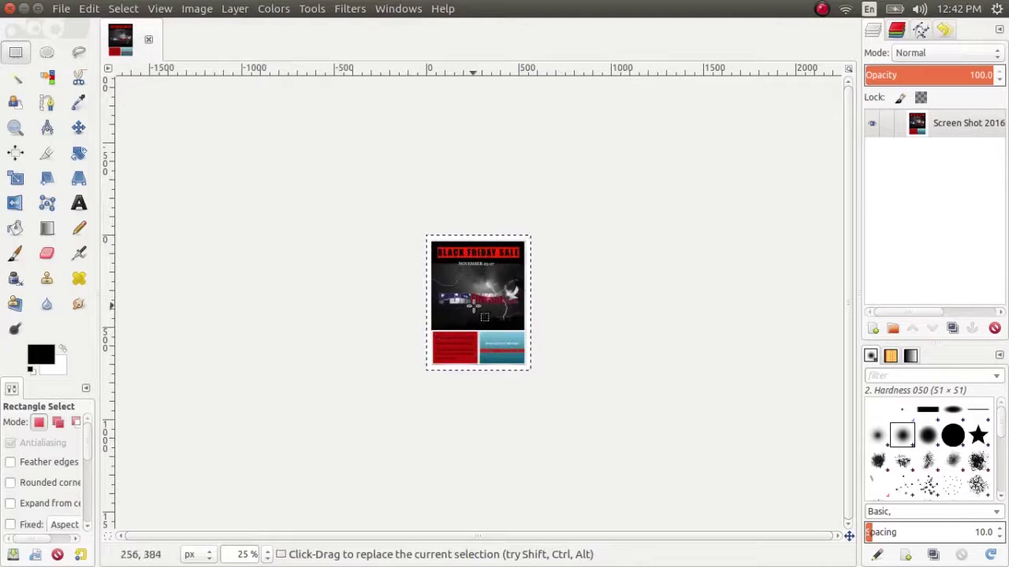
{"action": "key", "text": "ctrl"}
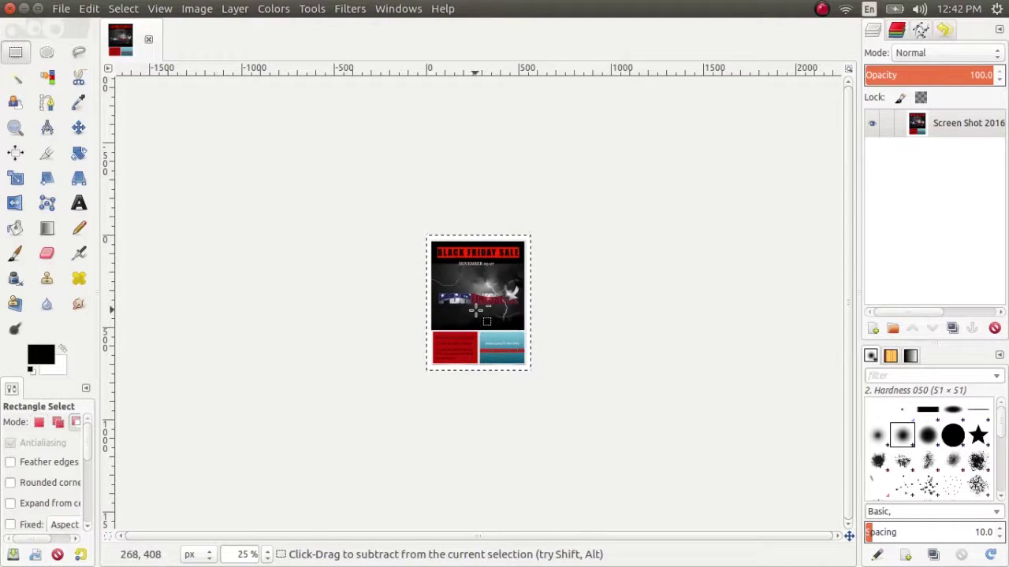
{"action": "scroll", "coordinate": [476, 312], "scroll_direction": "up", "scroll_amount": 3}
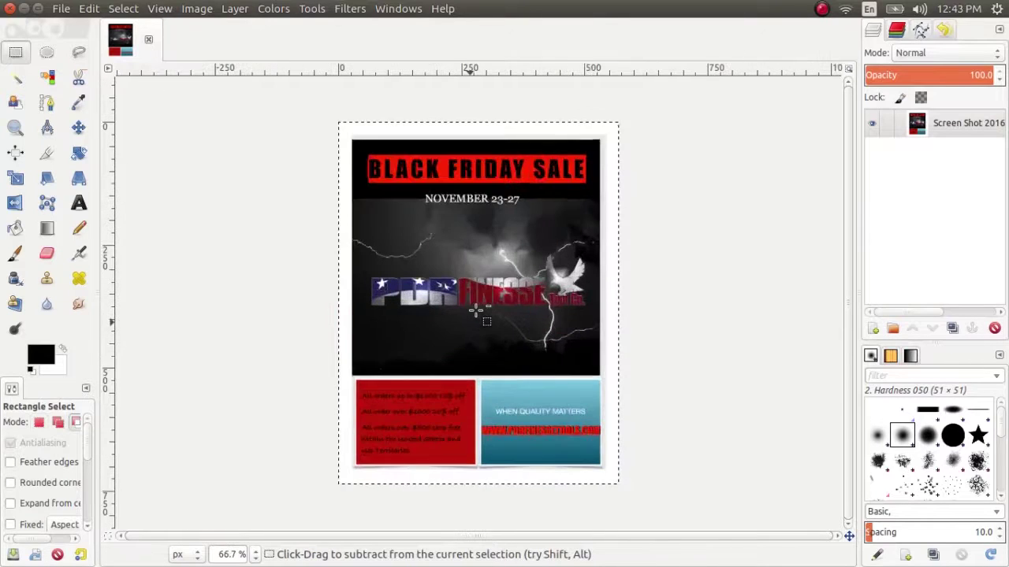
{"action": "scroll", "coordinate": [475, 312], "scroll_direction": "up", "scroll_amount": 2}
{"action": "scroll", "coordinate": [476, 312], "scroll_direction": "down", "scroll_amount": 3}
{"action": "scroll", "coordinate": [476, 313], "scroll_direction": "up", "scroll_amount": 2}
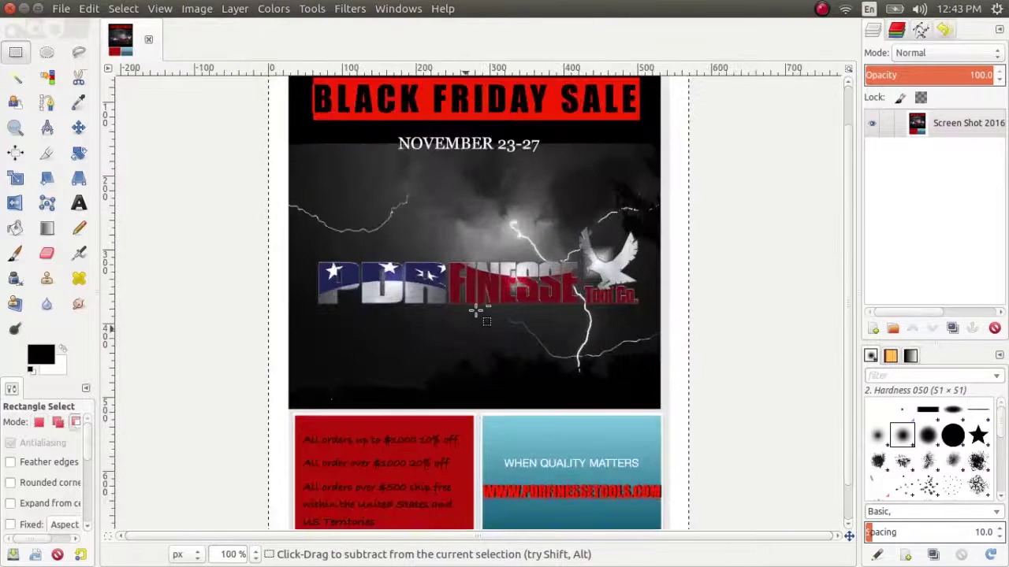
{"action": "scroll", "coordinate": [475, 312], "scroll_direction": "down", "scroll_amount": 1}
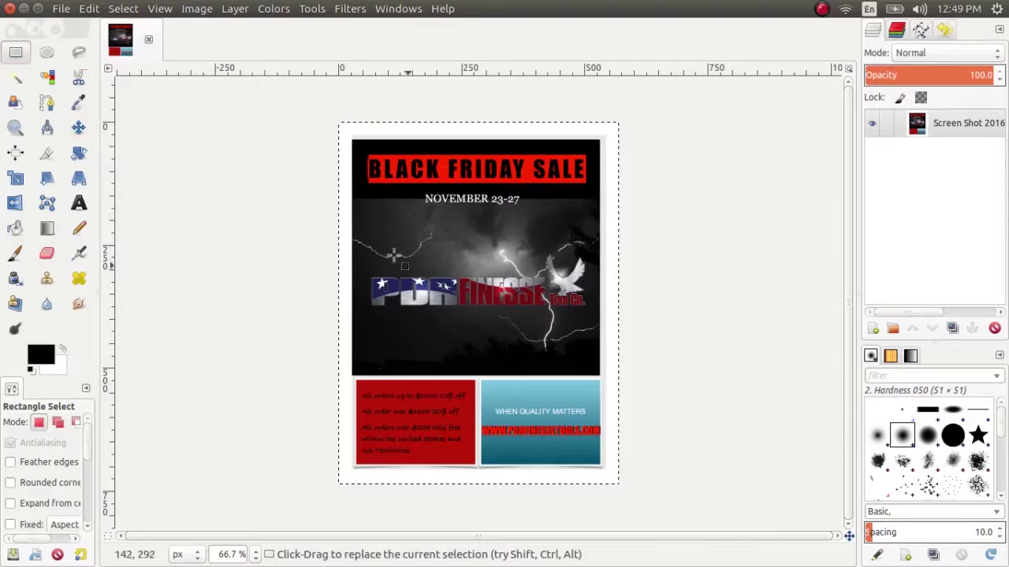
Set up an export of the scaled flyer to the home folder under the file name reize.png.
{"action": "left_click", "coordinate": [61, 9]}
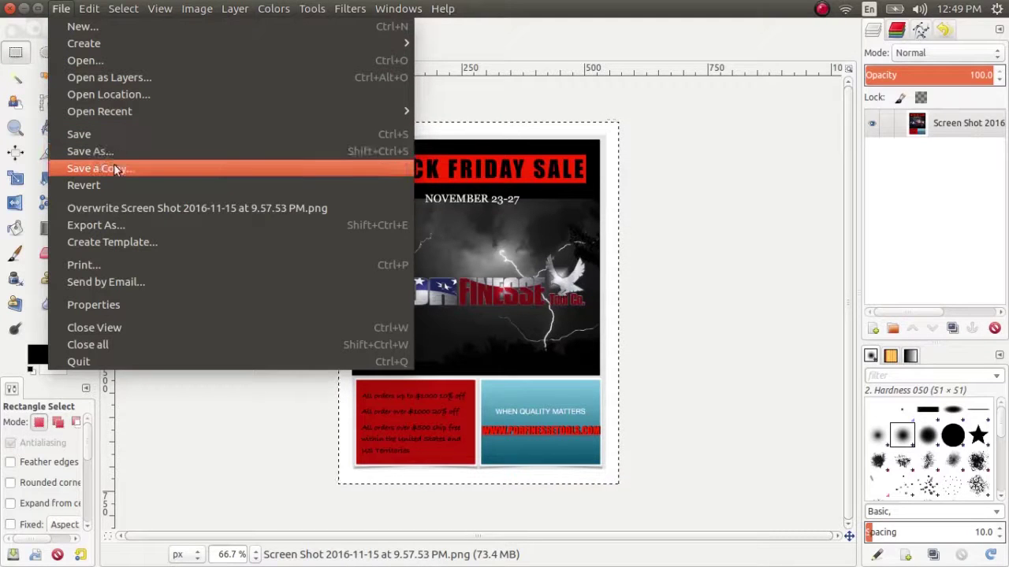
{"action": "left_click", "coordinate": [110, 229]}
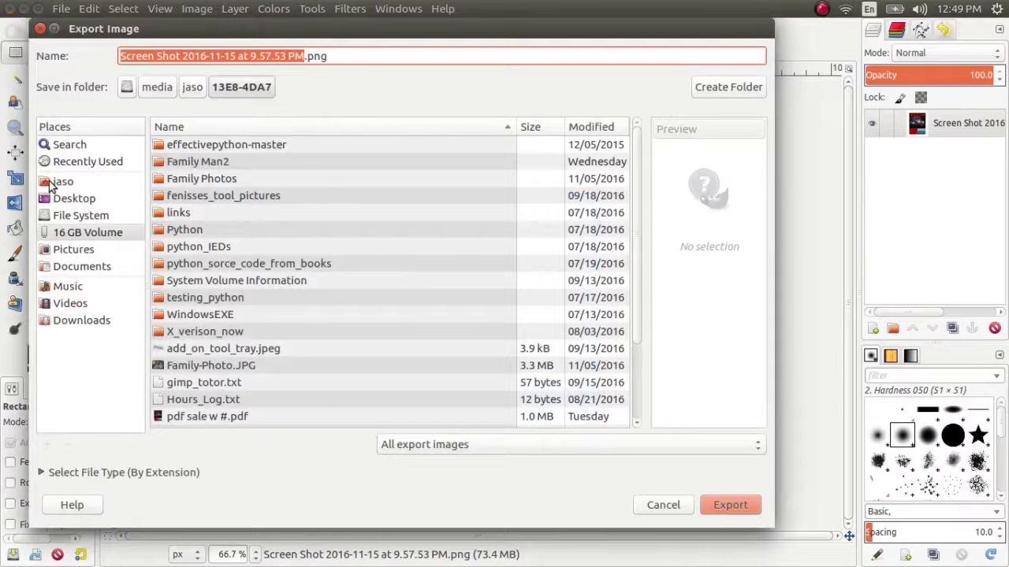
{"action": "left_click", "coordinate": [49, 184]}
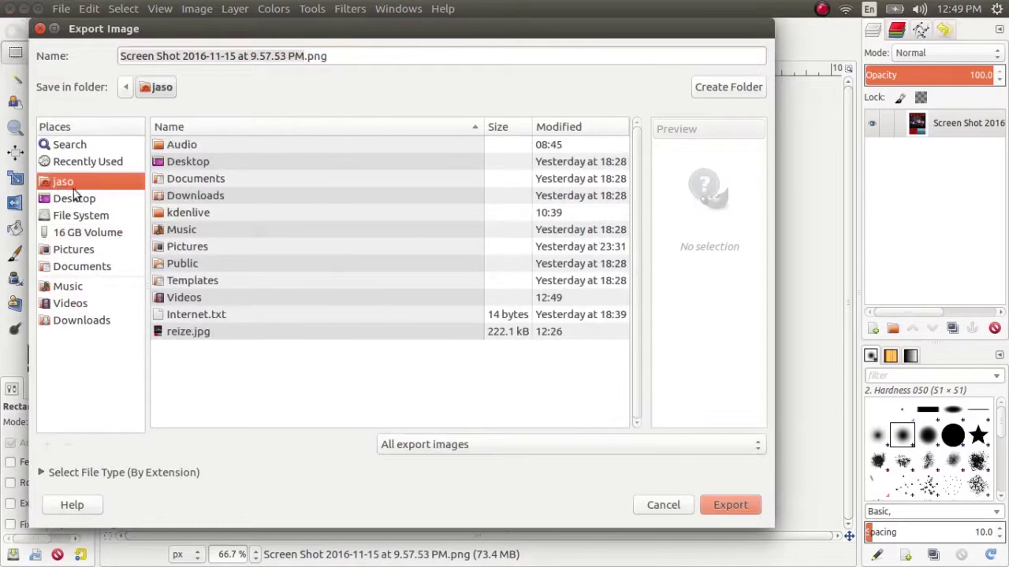
{"action": "left_click", "coordinate": [193, 334]}
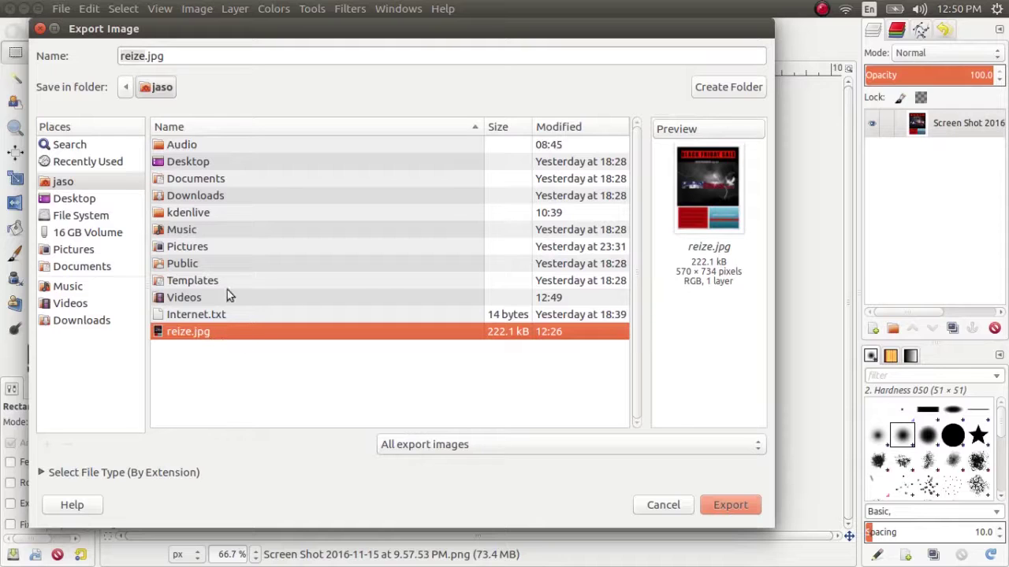
{"action": "left_click", "coordinate": [193, 65]}
{"action": "key", "text": "BackSpace"}
{"action": "key", "text": "BackSpace"}
{"action": "key", "text": "BackSpace"}
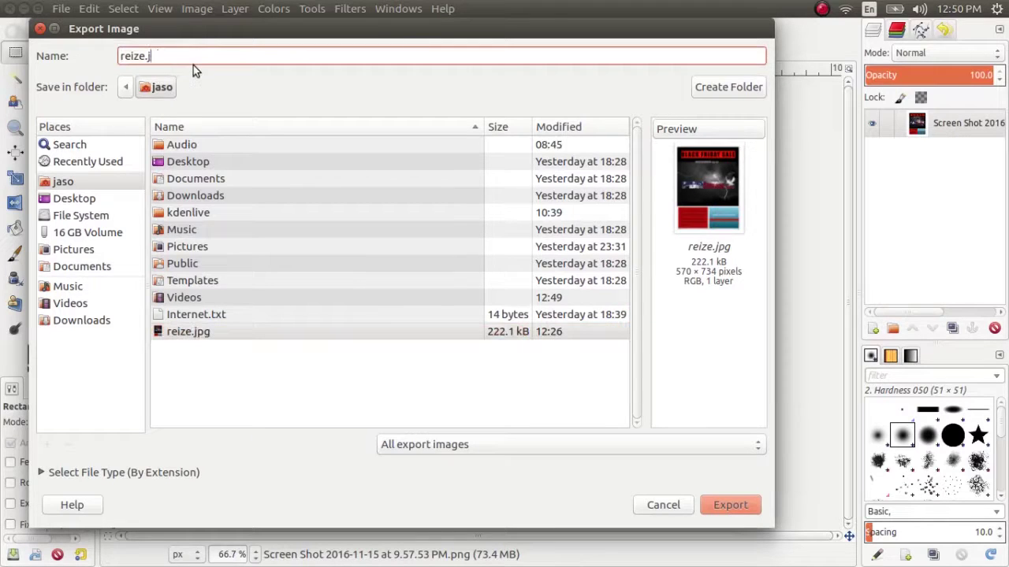
{"action": "type", "text": "png"}
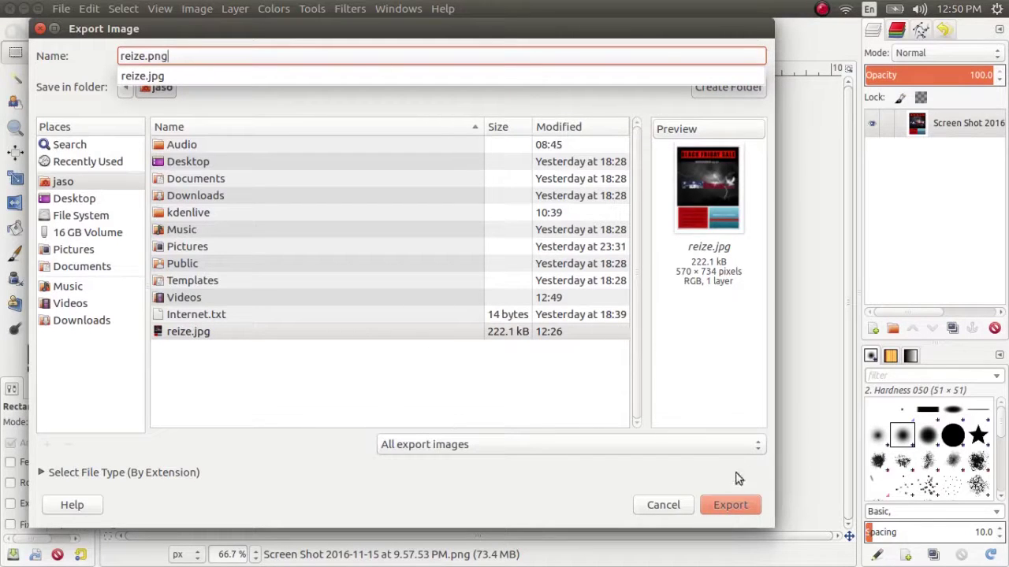
Export the flyer as PNG with compression level 9, keeping the preset export options.
{"action": "left_click", "coordinate": [719, 510]}
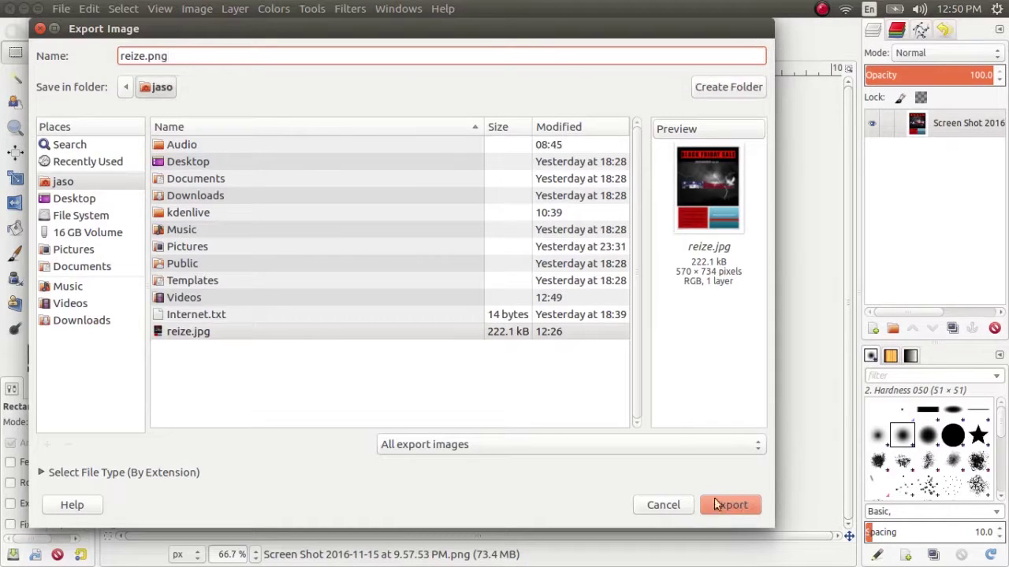
{"action": "left_click", "coordinate": [730, 507]}
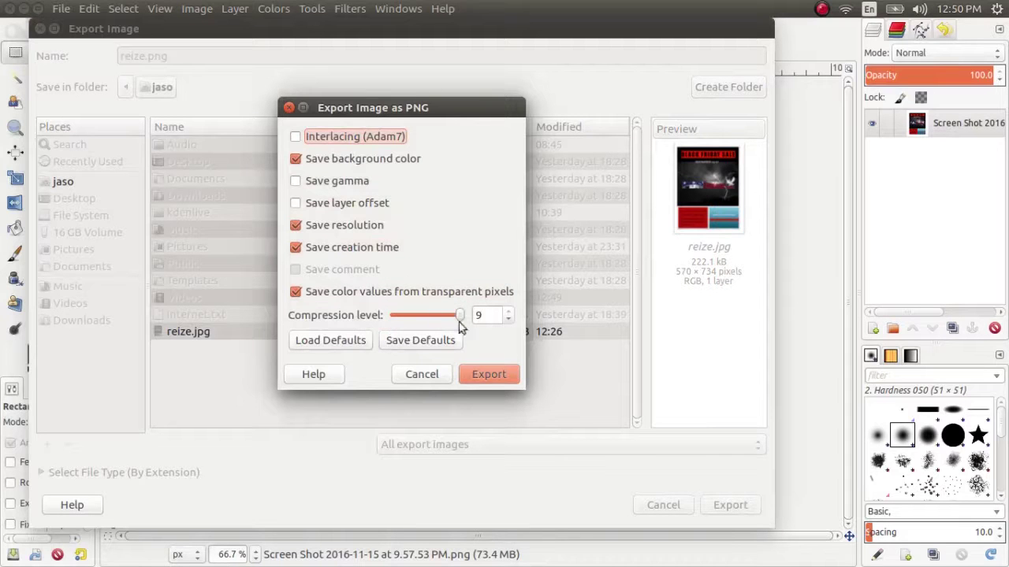
{"action": "left_click", "coordinate": [489, 376]}
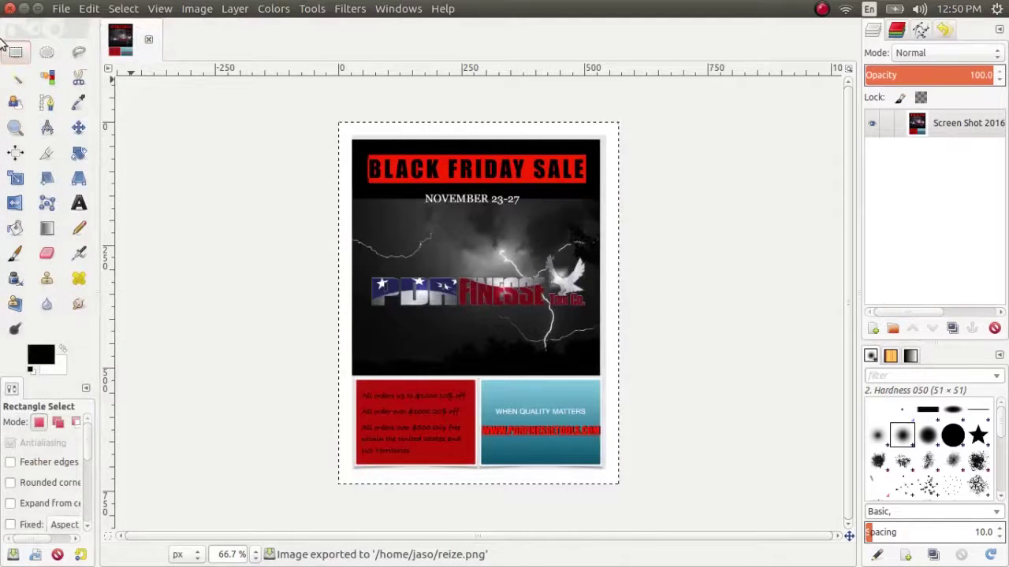
Switch to the file manager, view the exported reize.png in full screen, and close the image viewer.
{"action": "left_click", "coordinate": [15, 62]}
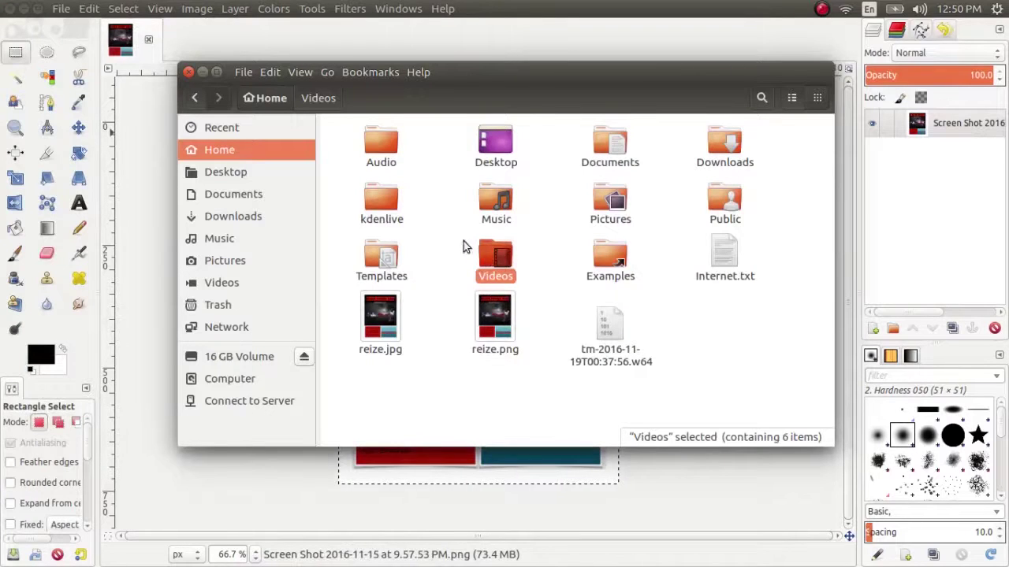
{"action": "double_click", "coordinate": [496, 331]}
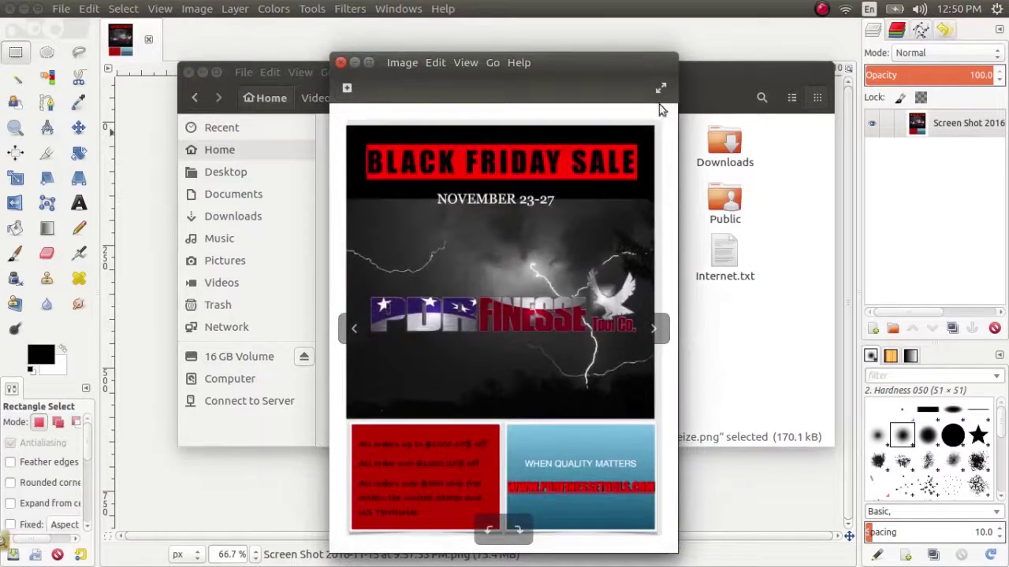
{"action": "left_click", "coordinate": [661, 89]}
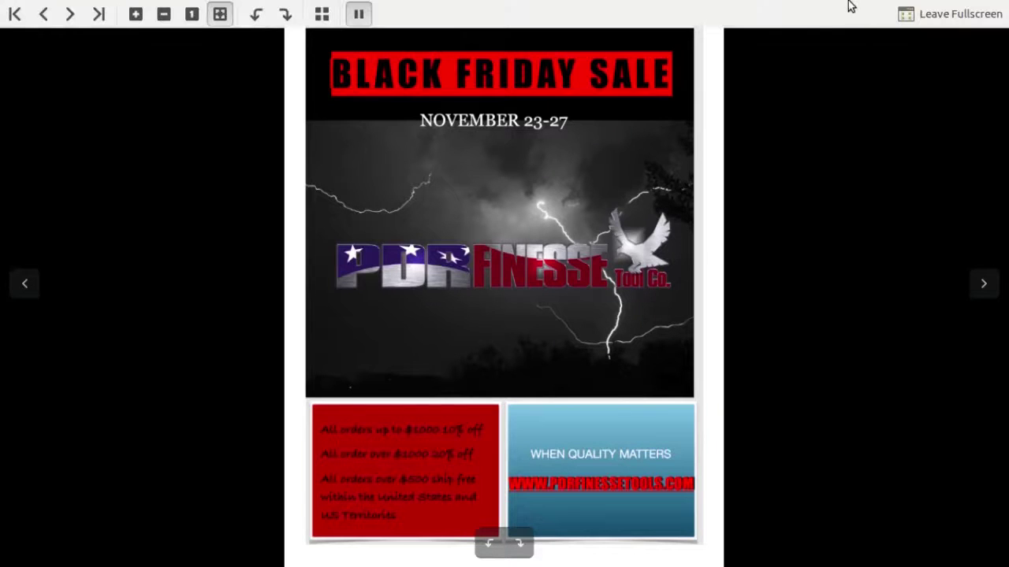
{"action": "left_click", "coordinate": [936, 14]}
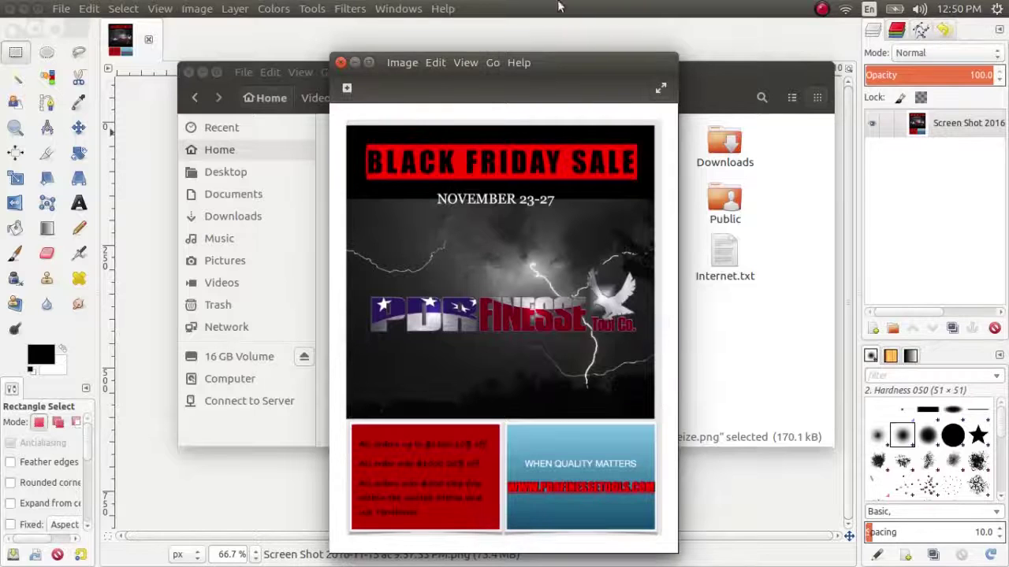
{"action": "left_click", "coordinate": [341, 63]}
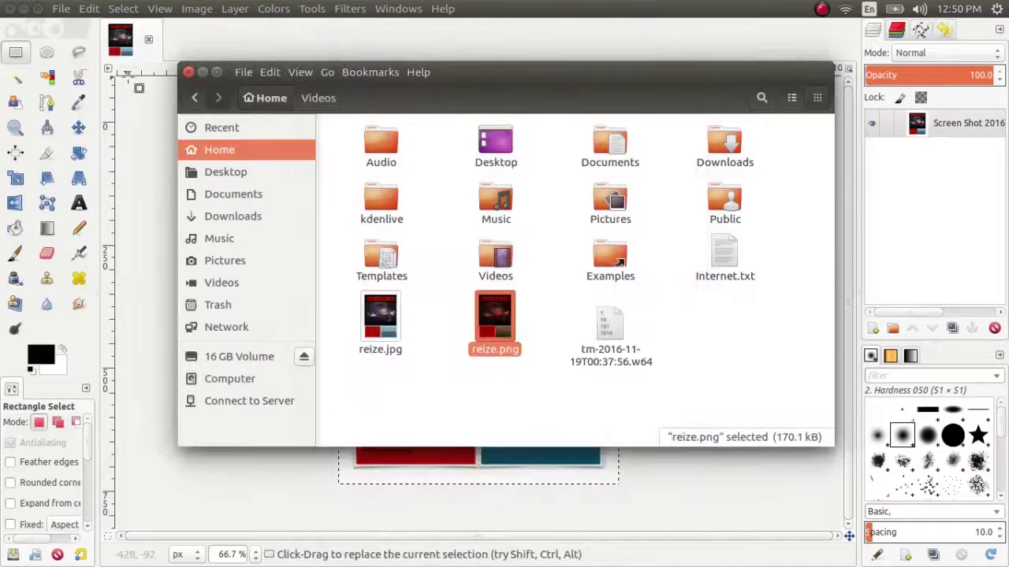